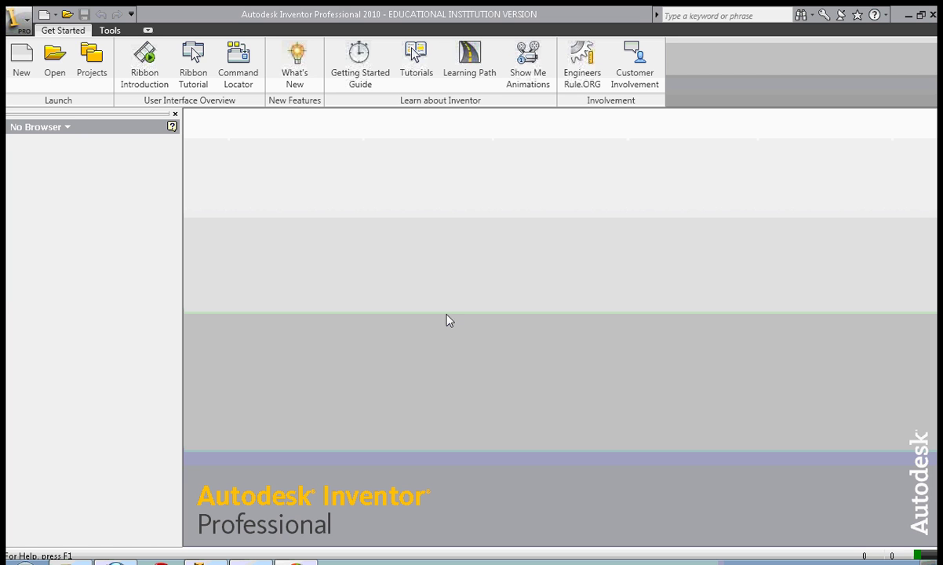
Create a new part document, Part5, with Sketch1 active
click(56, 16)
click(49, 97)
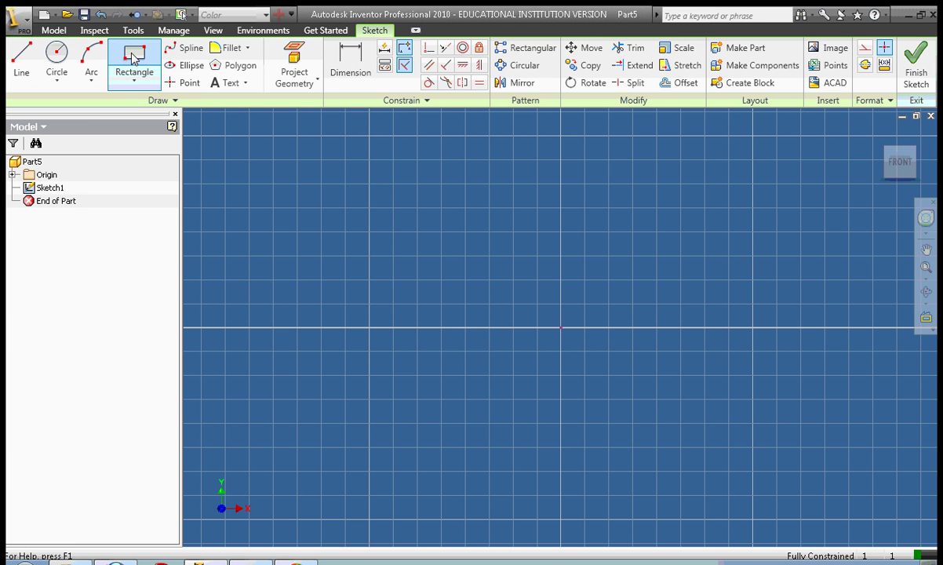
Draw a rectangle and dimension its top edge to 2 in
click(133, 58)
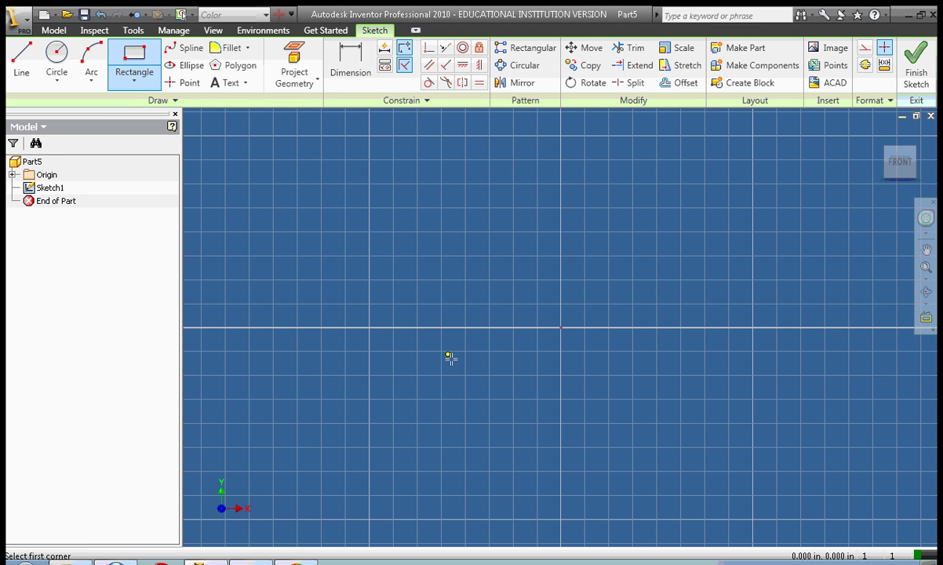
click(379, 218)
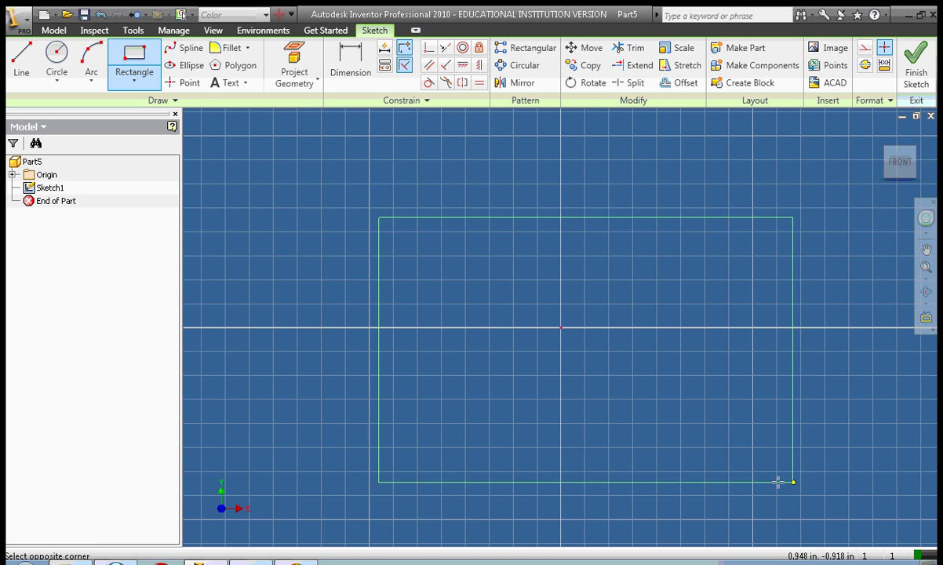
click(712, 447)
click(350, 63)
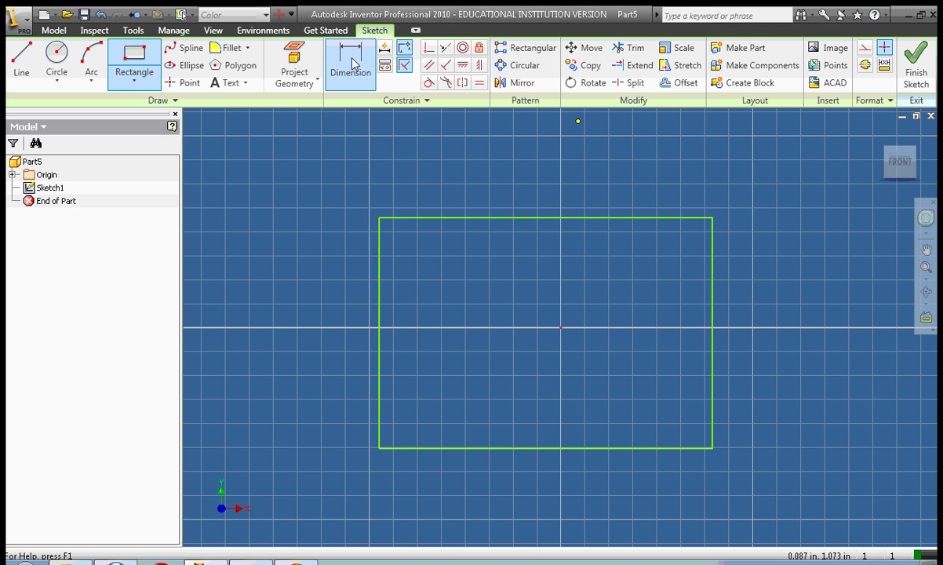
click(517, 219)
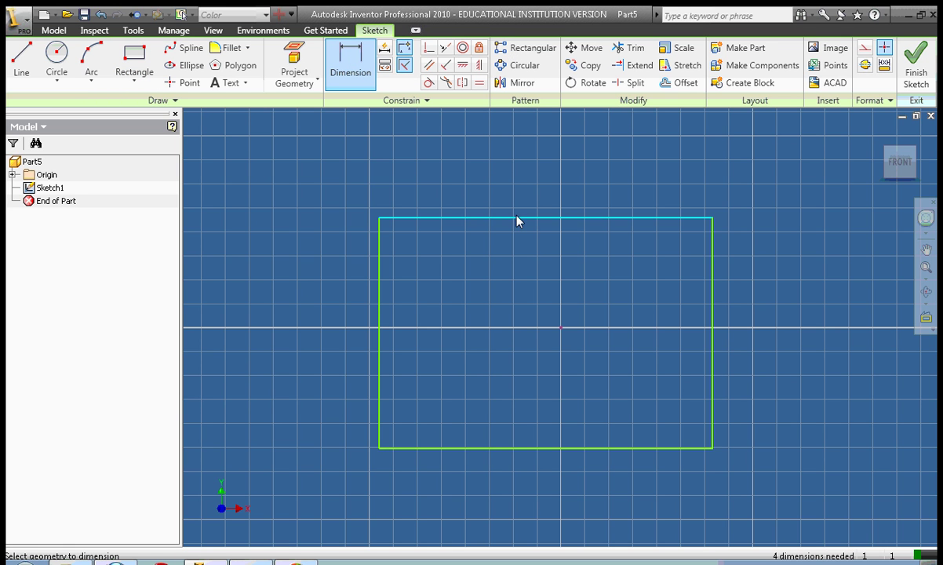
click(536, 165)
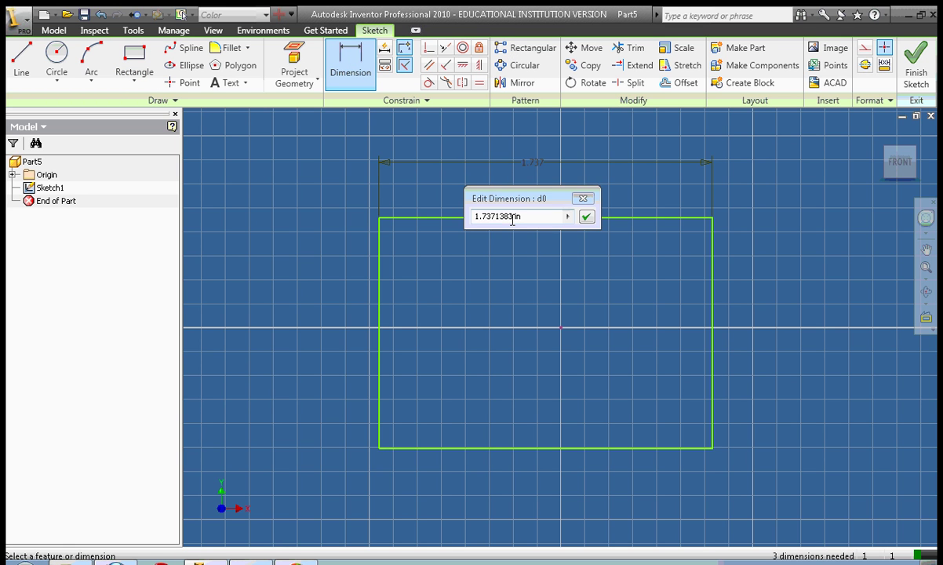
drag(521, 216, 453, 228)
text(2)
click(587, 218)
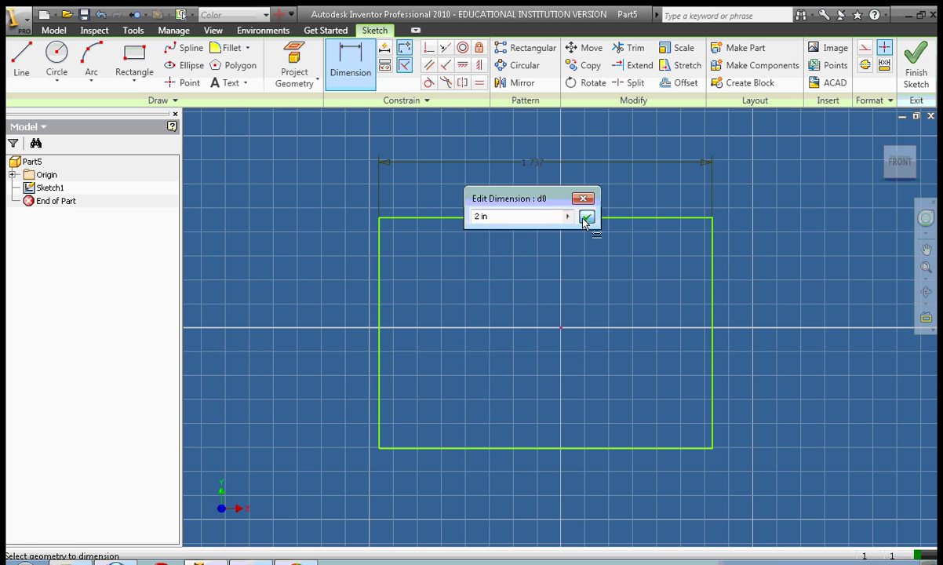
Dimension the rectangle's left edge to a 1 in height
click(376, 335)
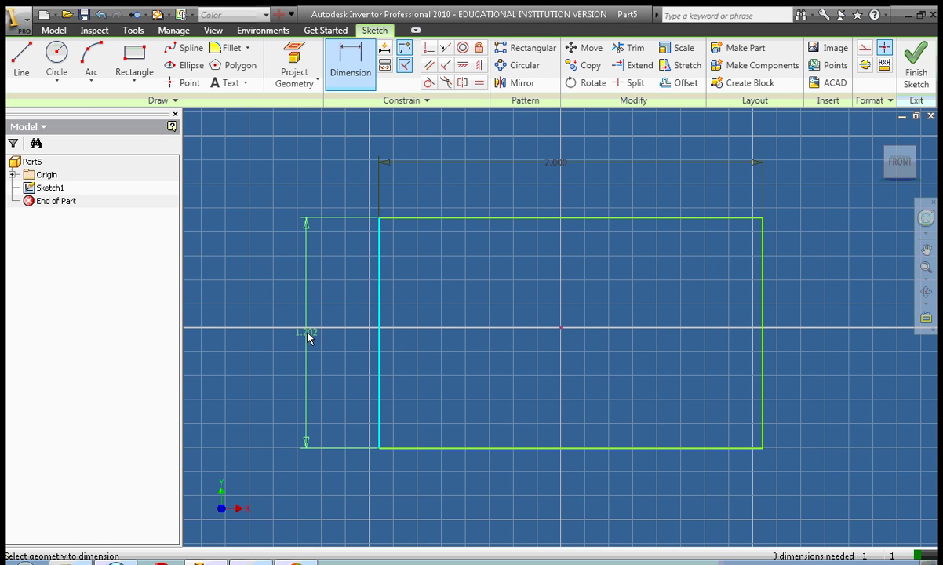
click(309, 333)
drag(285, 384, 228, 390)
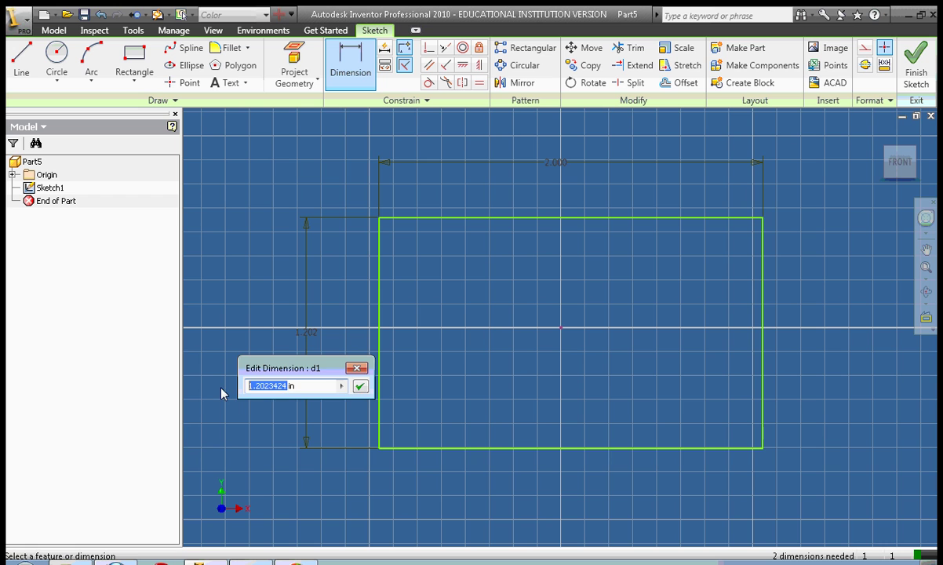
text(1)
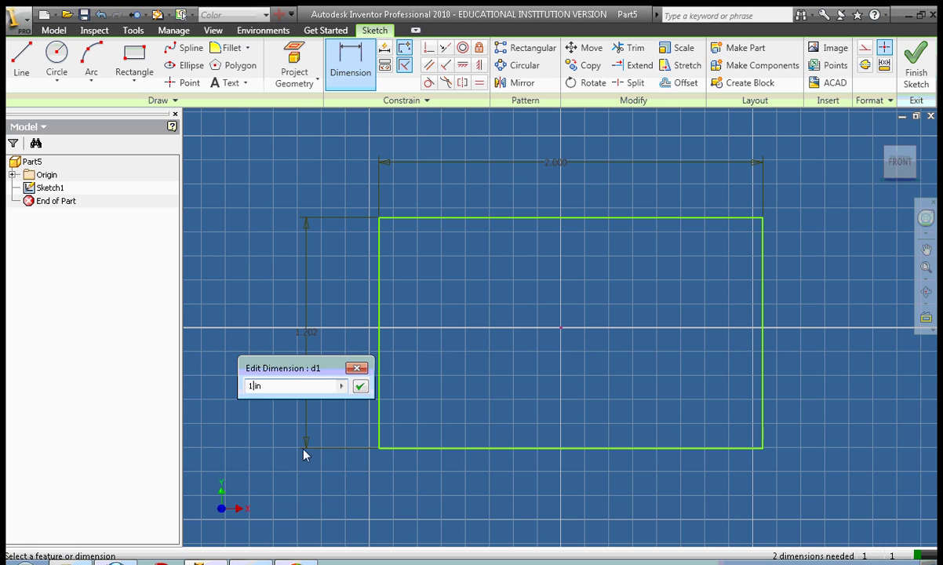
click(360, 386)
click(56, 56)
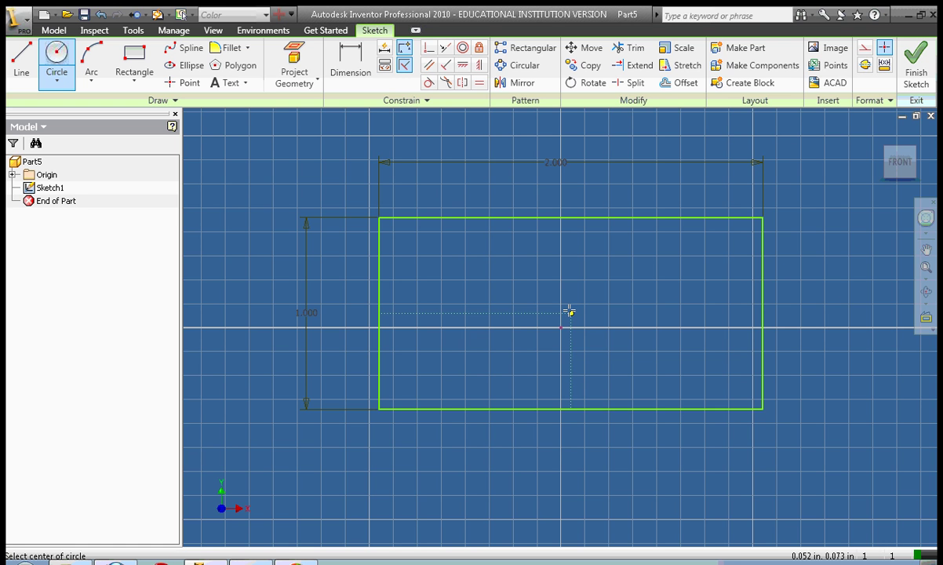
Draw a circle inside the rectangle and set its diameter to .5 in
click(569, 313)
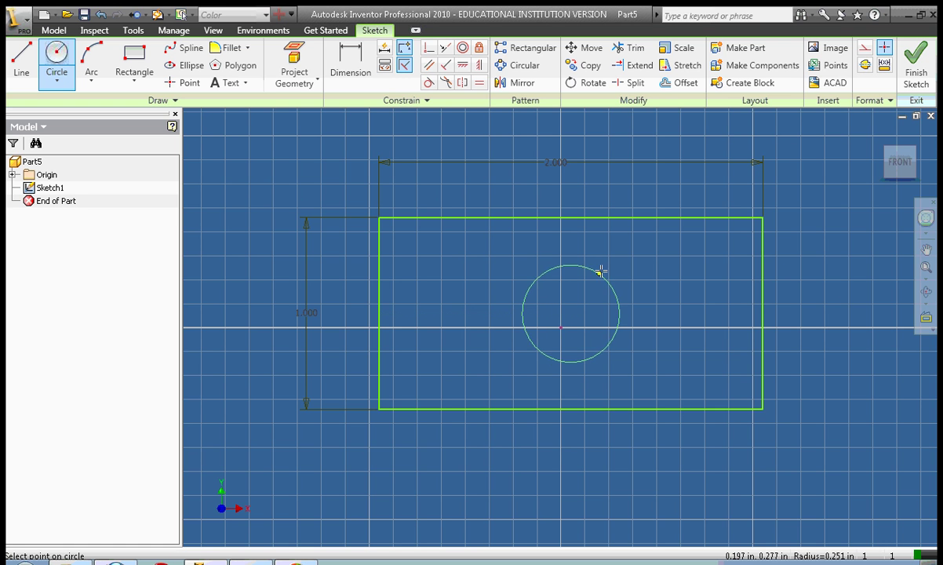
click(602, 268)
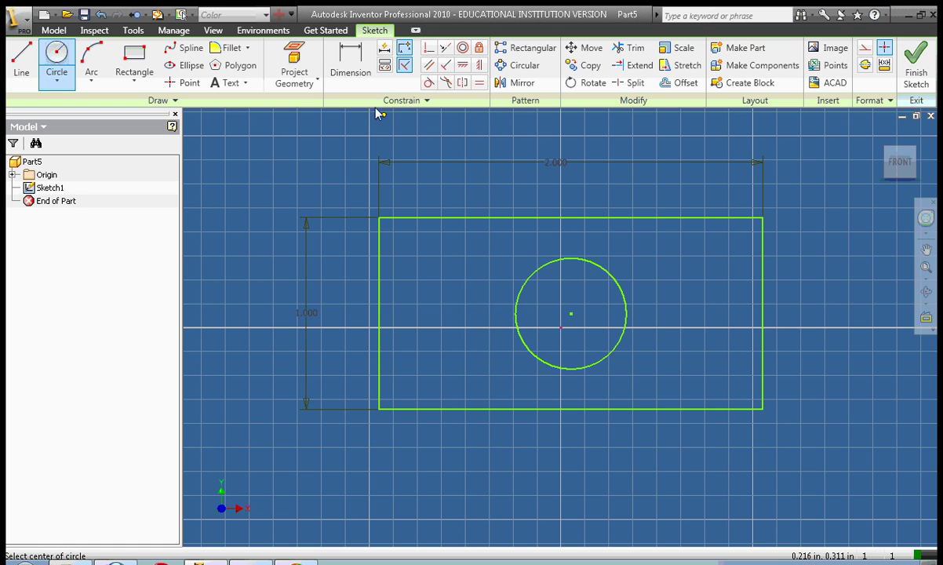
key(d)
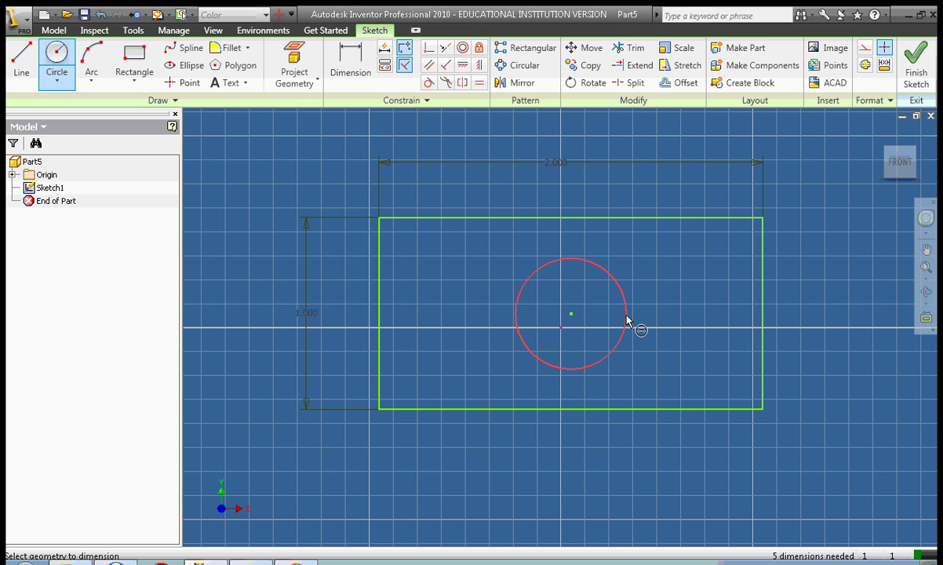
click(626, 319)
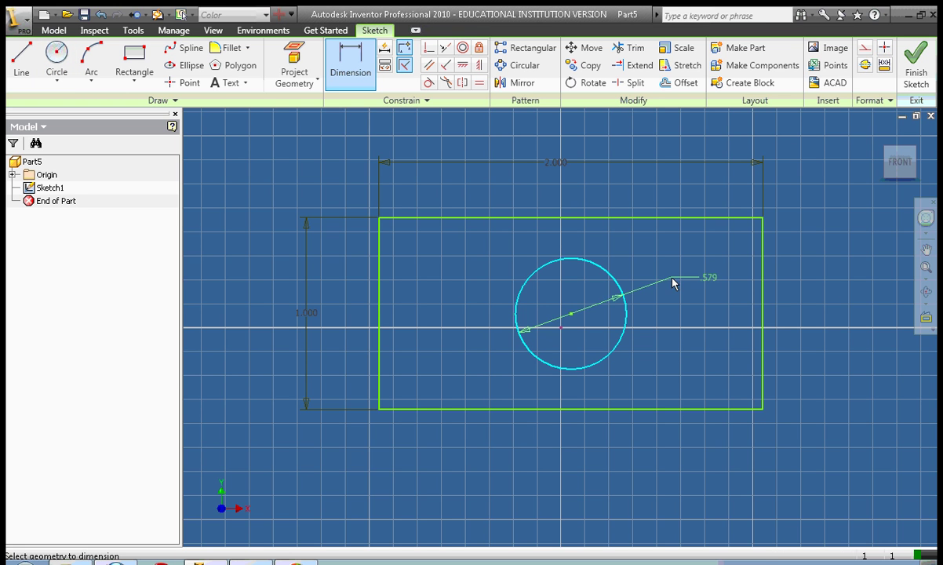
click(710, 280)
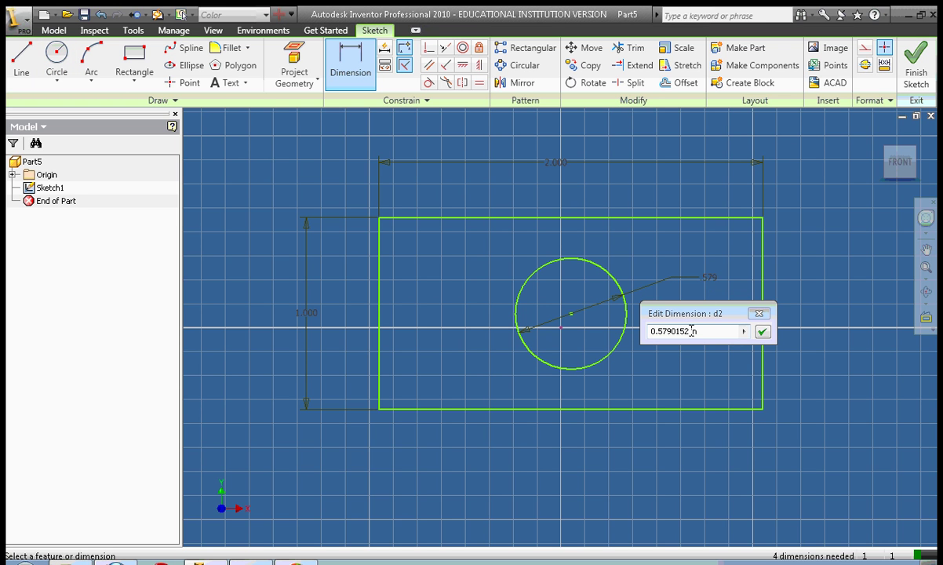
drag(694, 331, 578, 342)
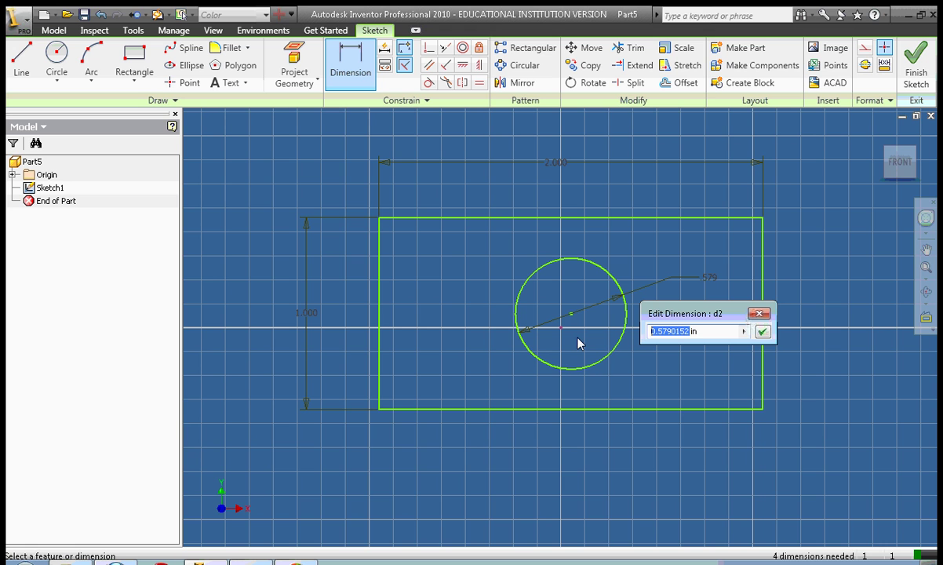
text(.5)
click(762, 332)
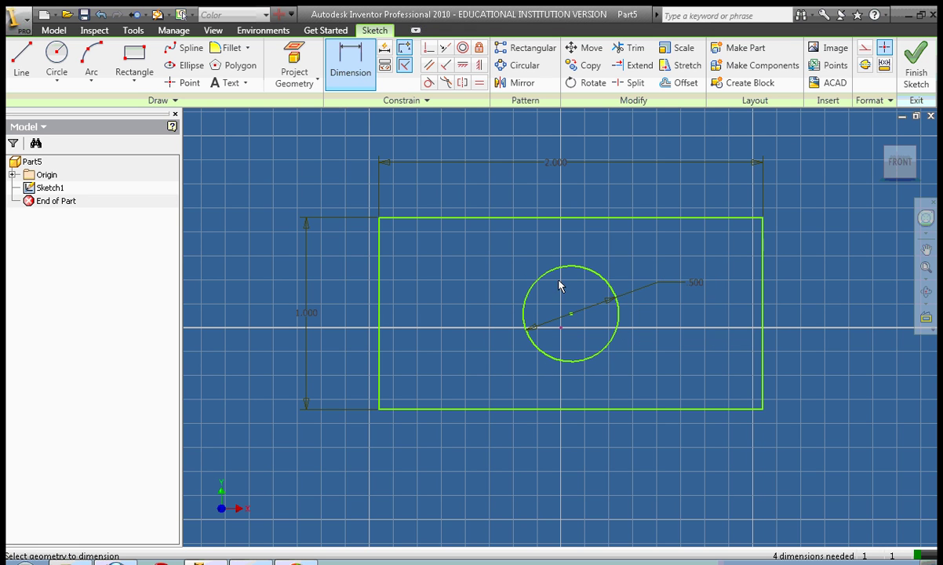
Locate the circle's centre 1.000 in from the right edge and .500 in below the top
click(571, 314)
click(764, 328)
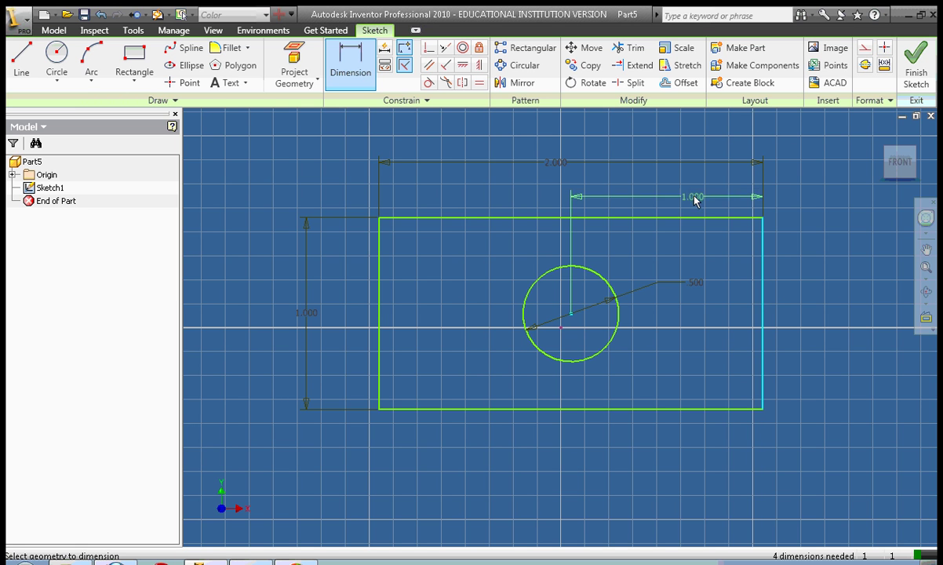
click(680, 194)
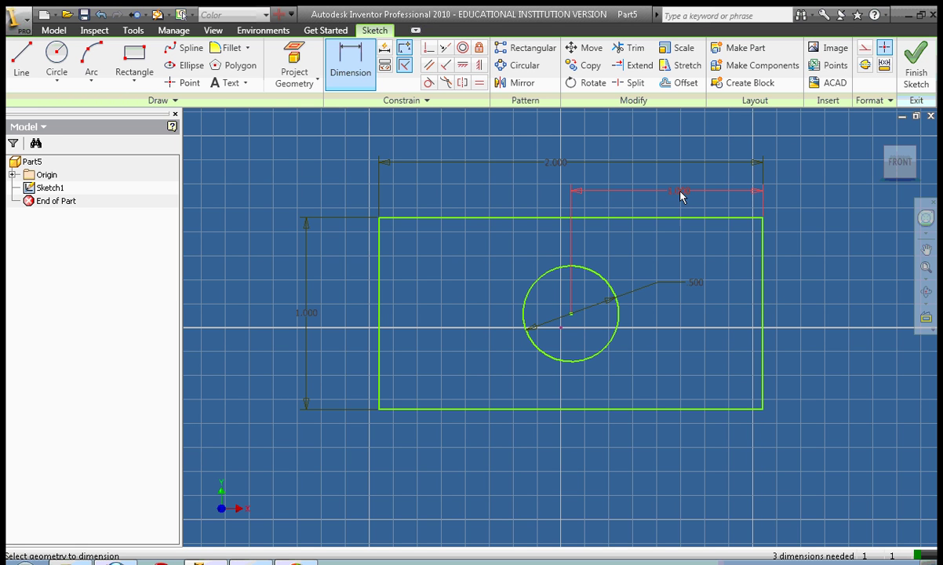
click(571, 315)
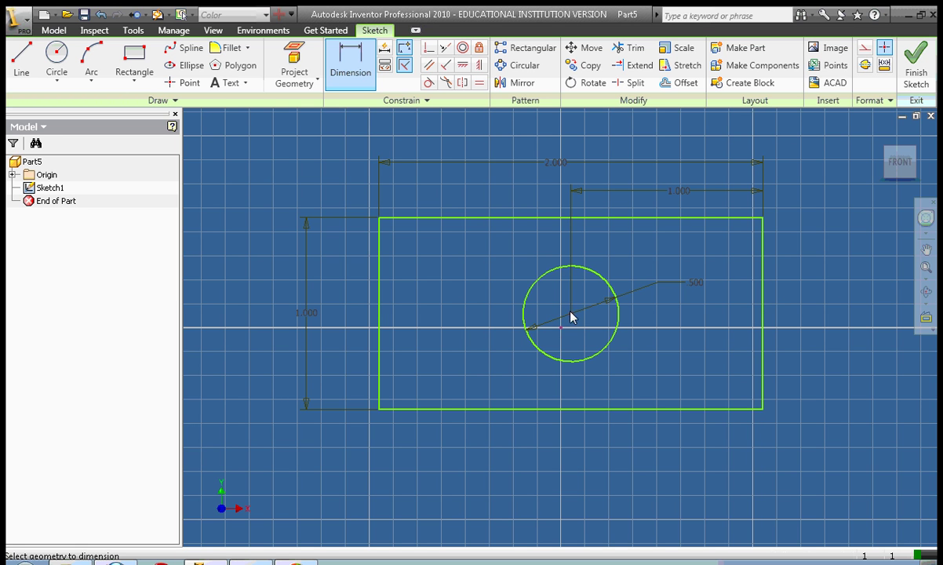
click(562, 219)
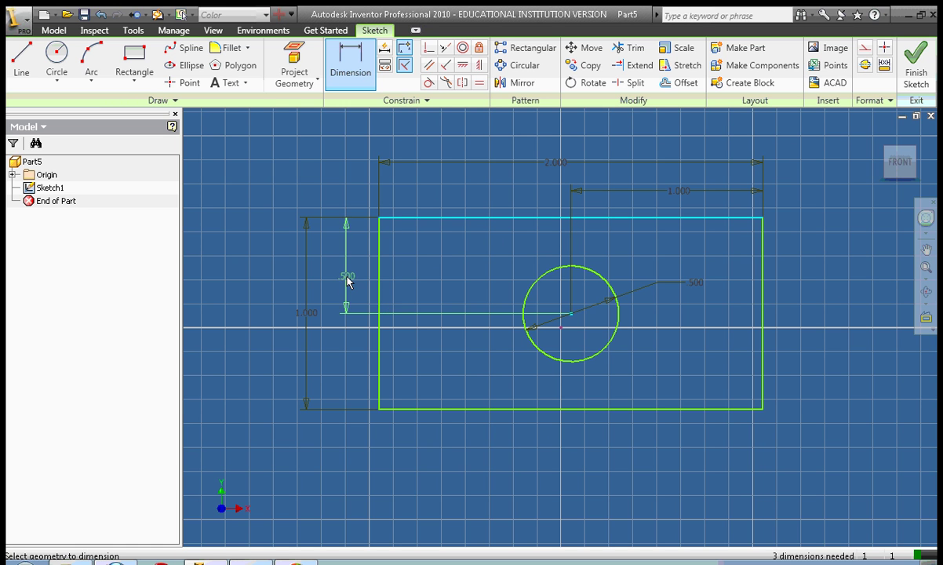
click(346, 271)
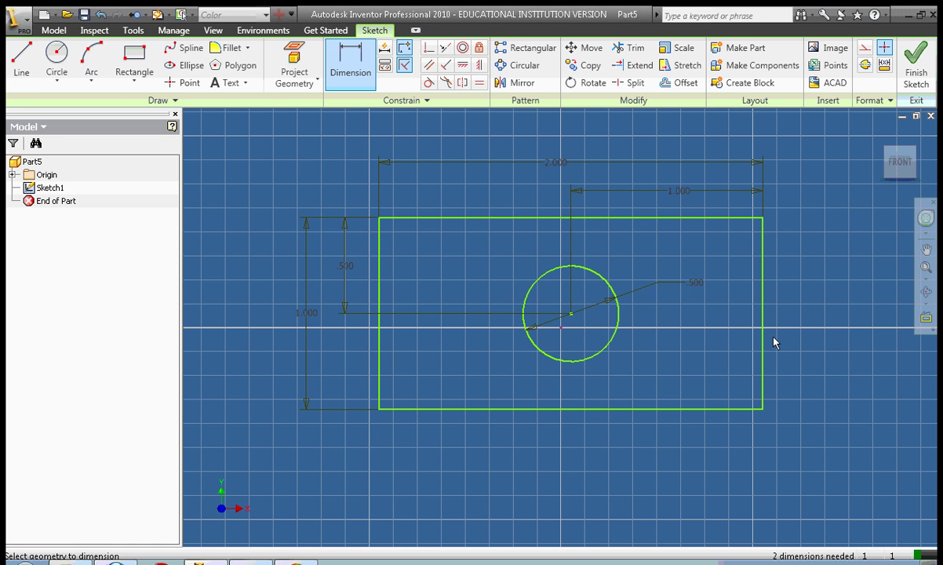
End dimensioning and finish Sketch1
right_click(796, 300)
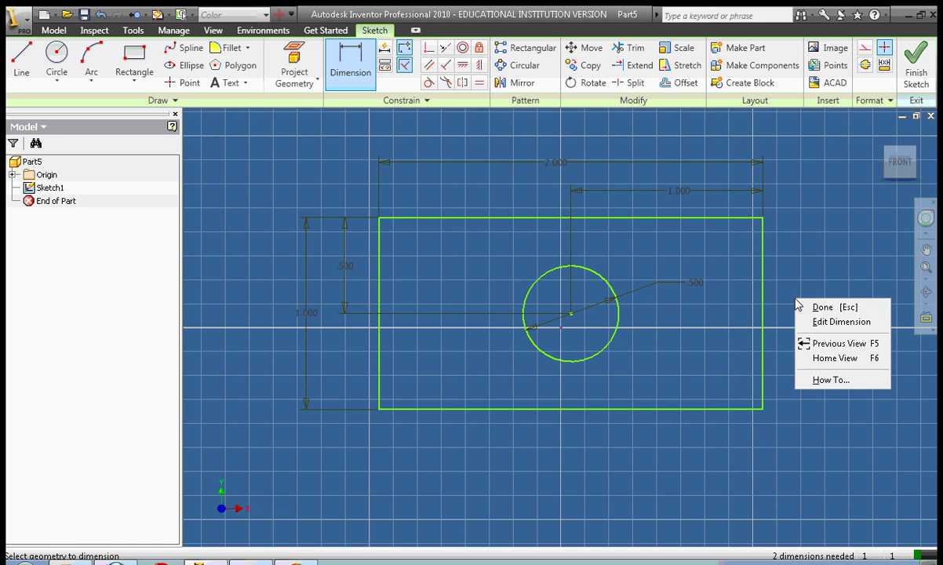
click(820, 308)
right_click(817, 312)
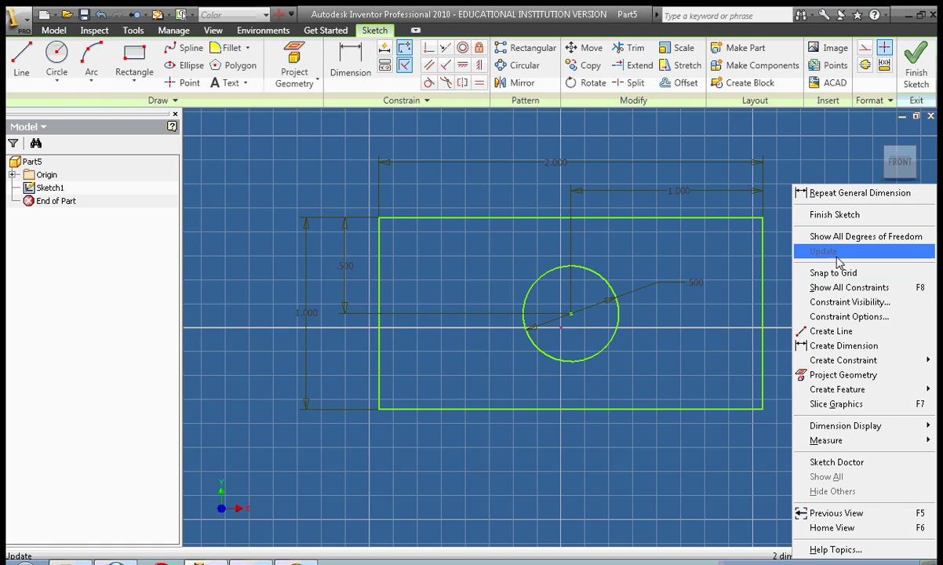
click(833, 217)
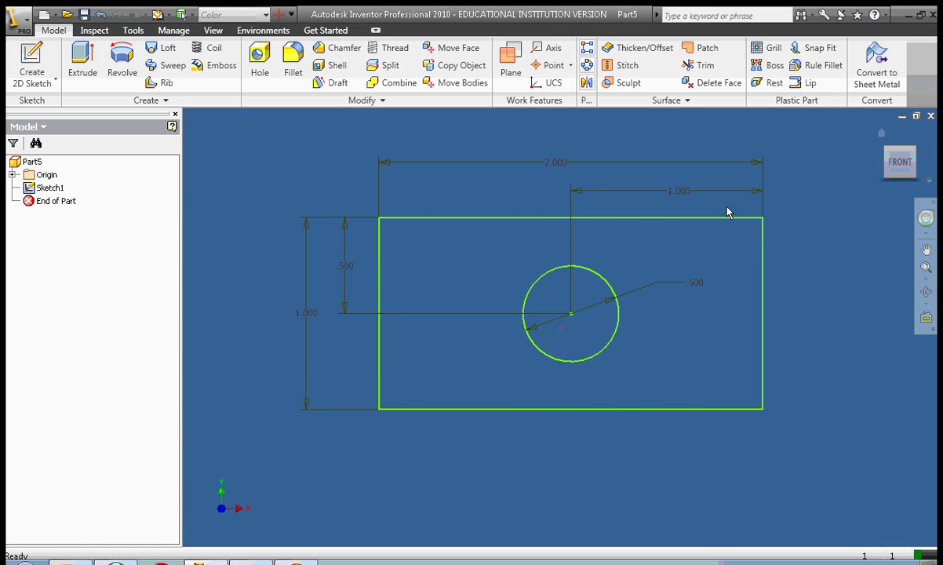
Extrude the rectangle-with-hole profile 3 in into a solid block
click(90, 72)
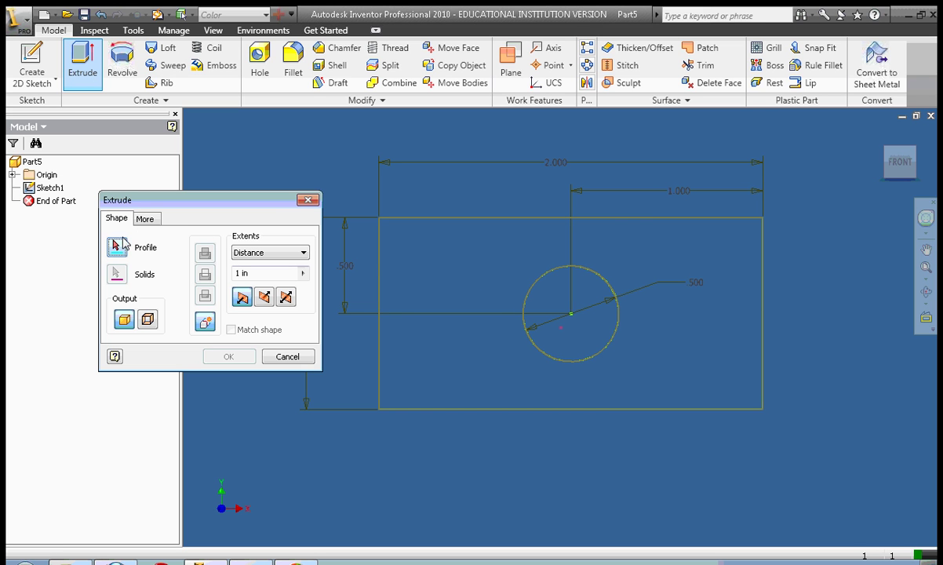
click(436, 259)
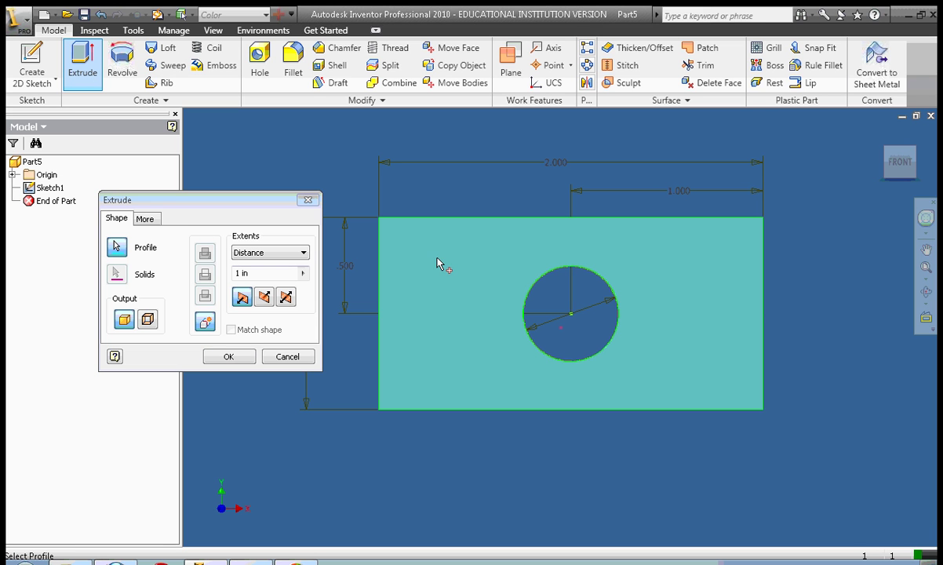
double_click(239, 273)
text(3)
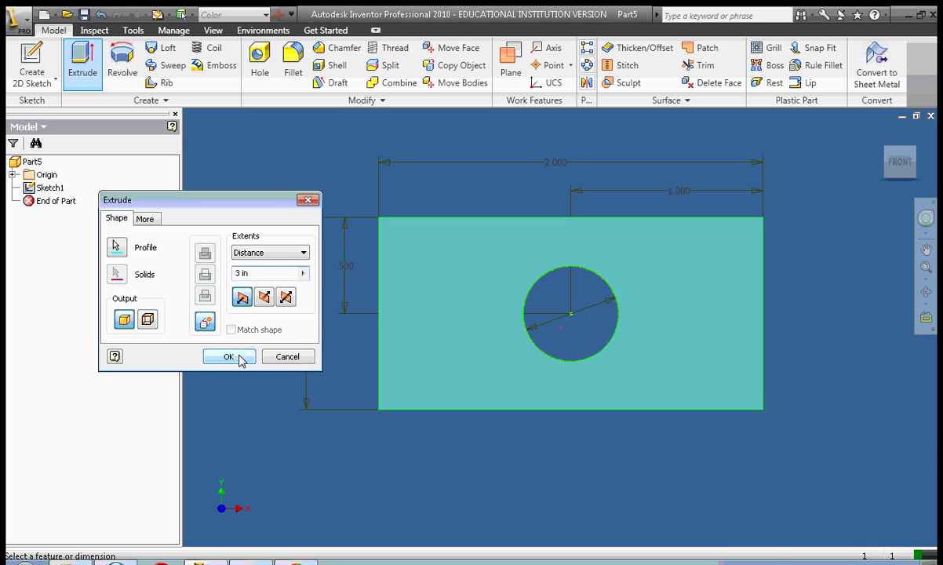
click(232, 356)
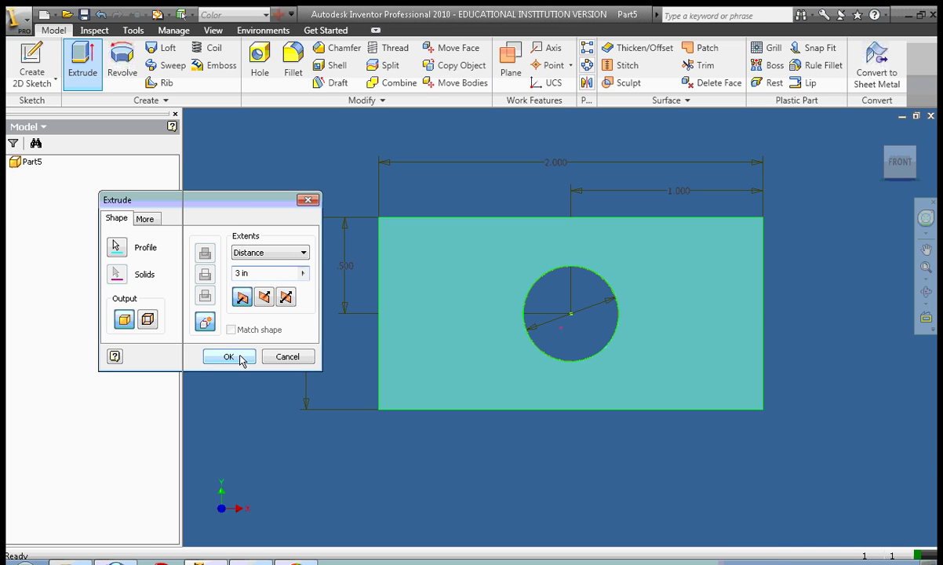
Orbit the block and start Sketch2 on its exposed side face
mouse_move(894, 171)
mouse_down()
mouse_move(852, 200)
mouse_move(863, 176)
mouse_move(844, 191)
mouse_move(766, 189)
mouse_move(887, 236)
mouse_move(905, 255)
mouse_move(791, 282)
mouse_move(844, 318)
mouse_move(833, 328)
mouse_up()
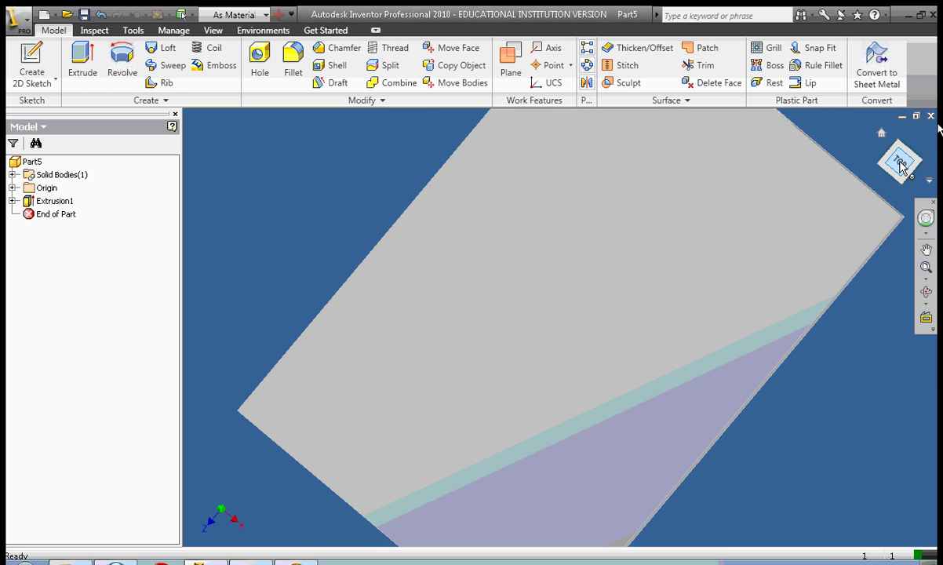
mouse_move(851, 161)
mouse_down()
mouse_move(880, 148)
mouse_move(862, 157)
mouse_up()
key(Escape)
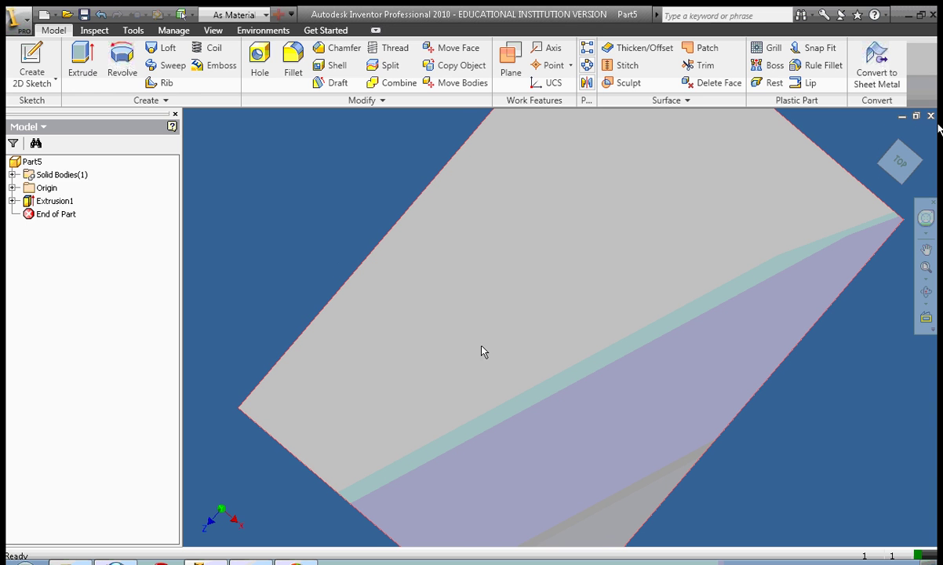
right_click(587, 315)
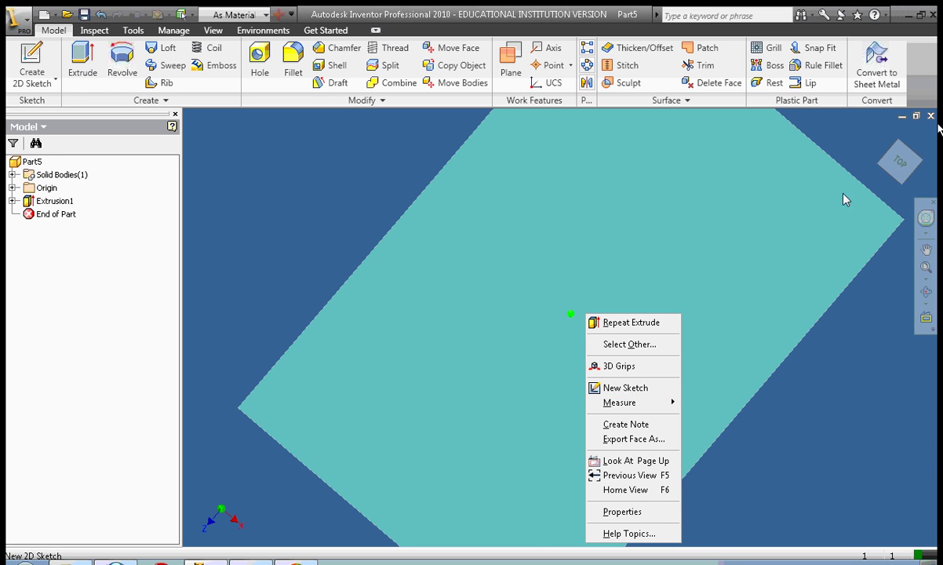
drag(847, 161, 838, 130)
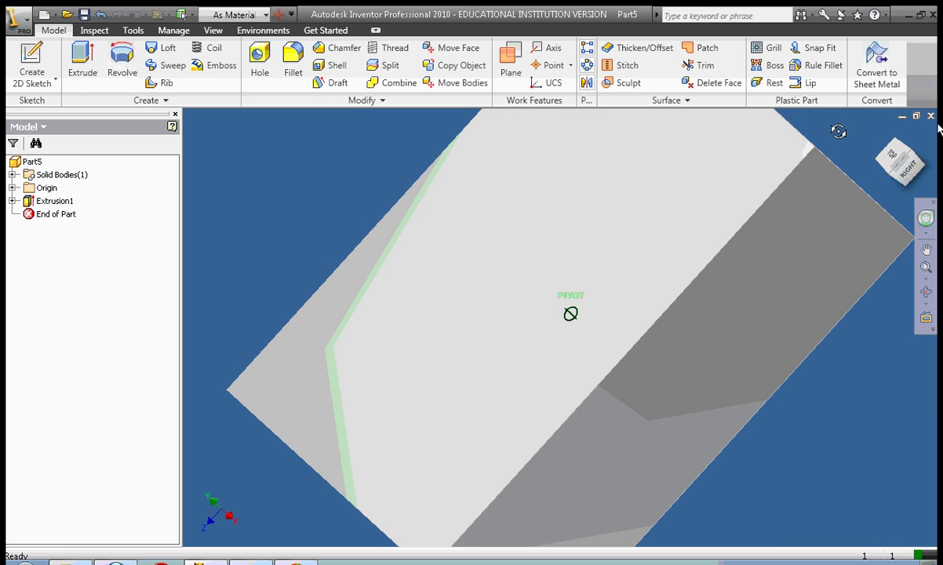
key(Escape)
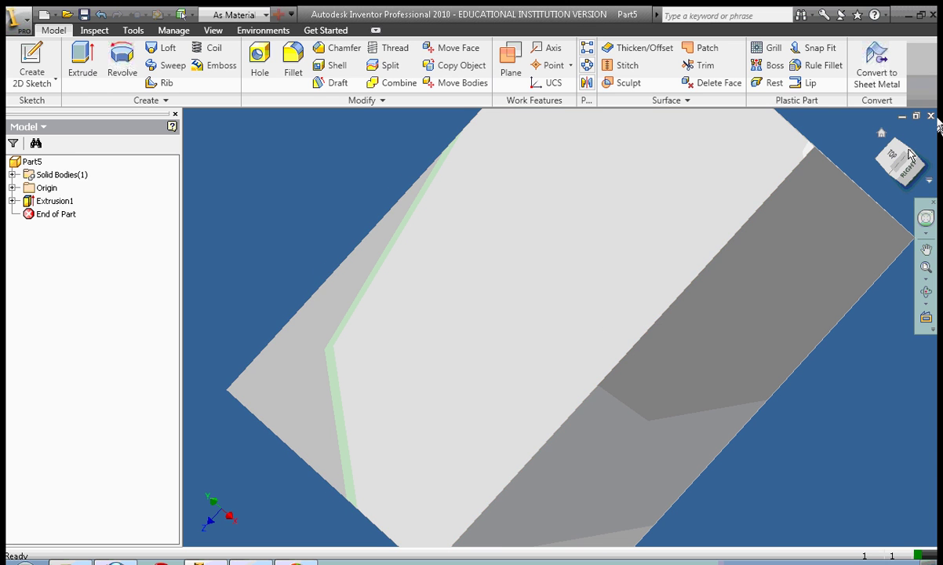
mouse_move(910, 155)
mouse_down()
mouse_move(934, 149)
mouse_move(938, 167)
mouse_up()
right_click(879, 324)
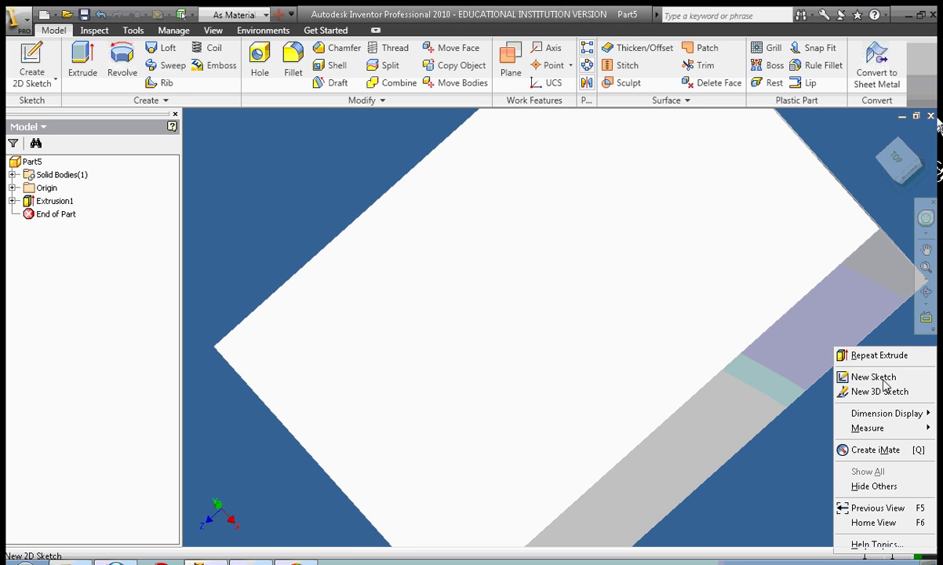
click(850, 374)
click(606, 287)
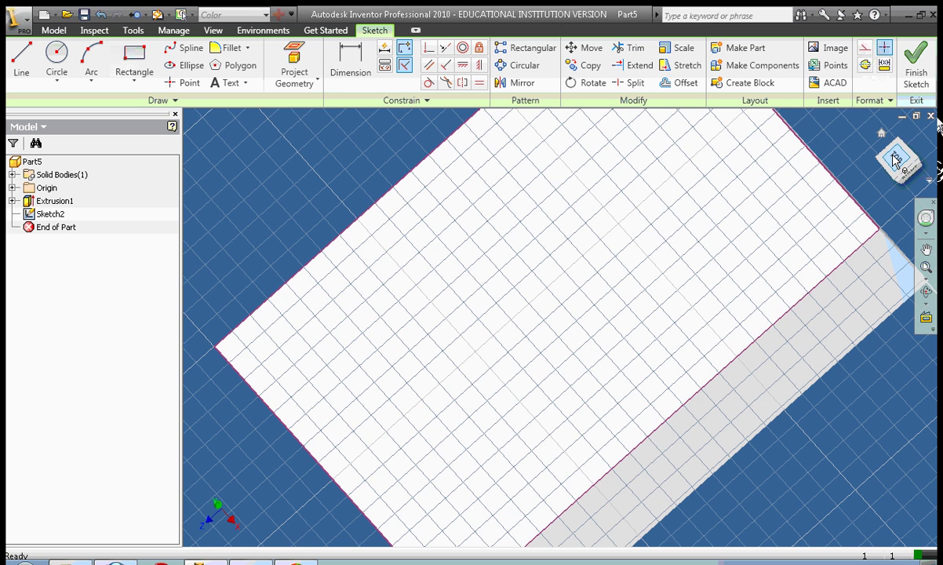
View the face from Top, draw a circle, and dimension its diameter to 1 in
click(895, 160)
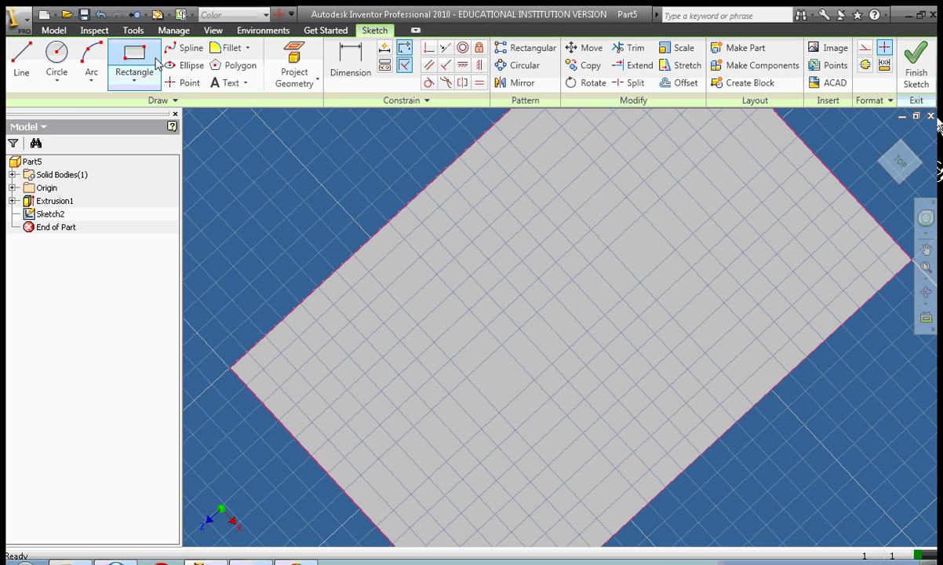
click(56, 56)
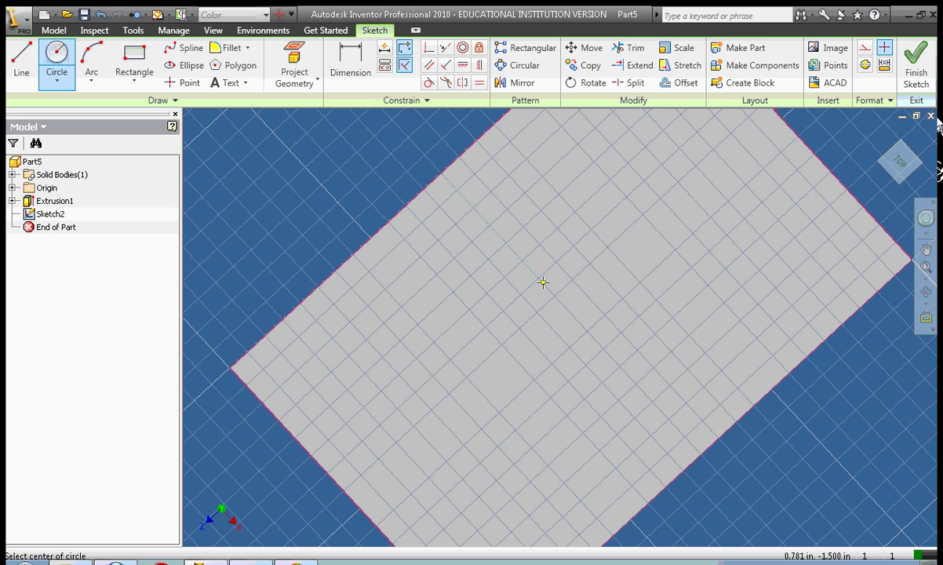
click(570, 314)
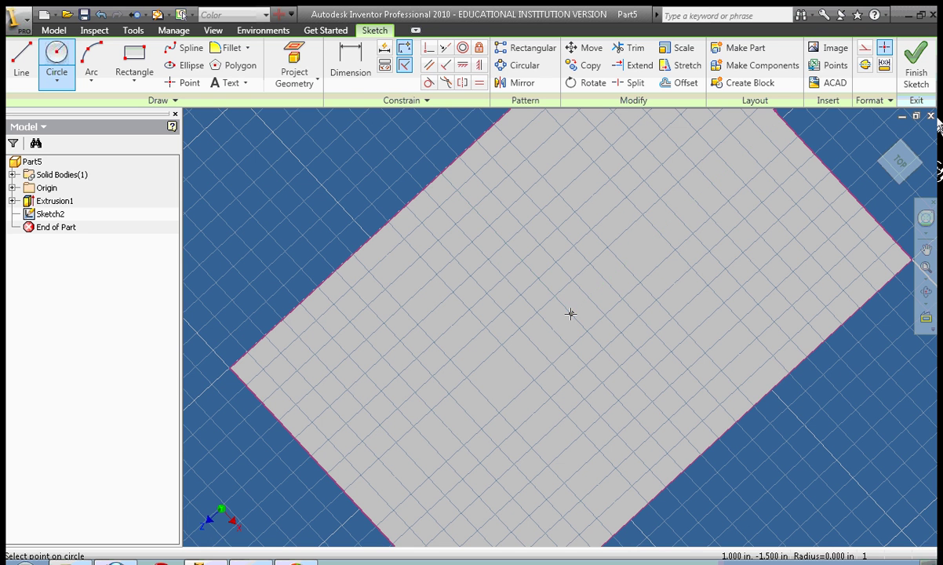
click(615, 272)
click(349, 61)
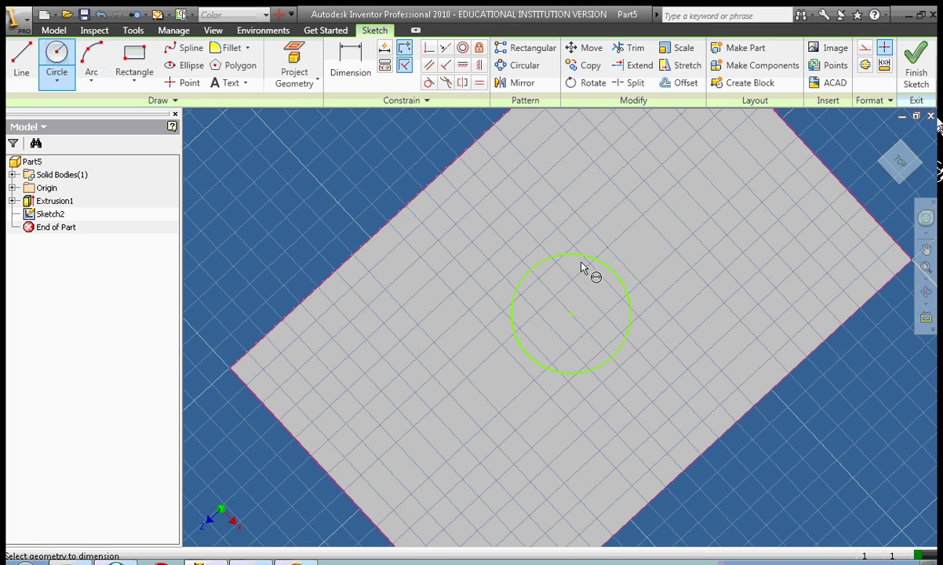
click(629, 292)
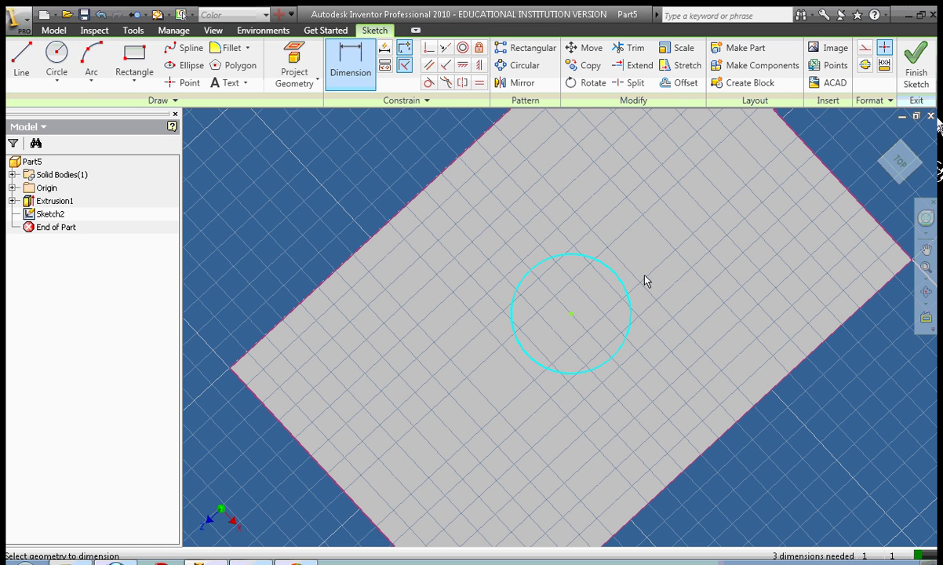
click(728, 273)
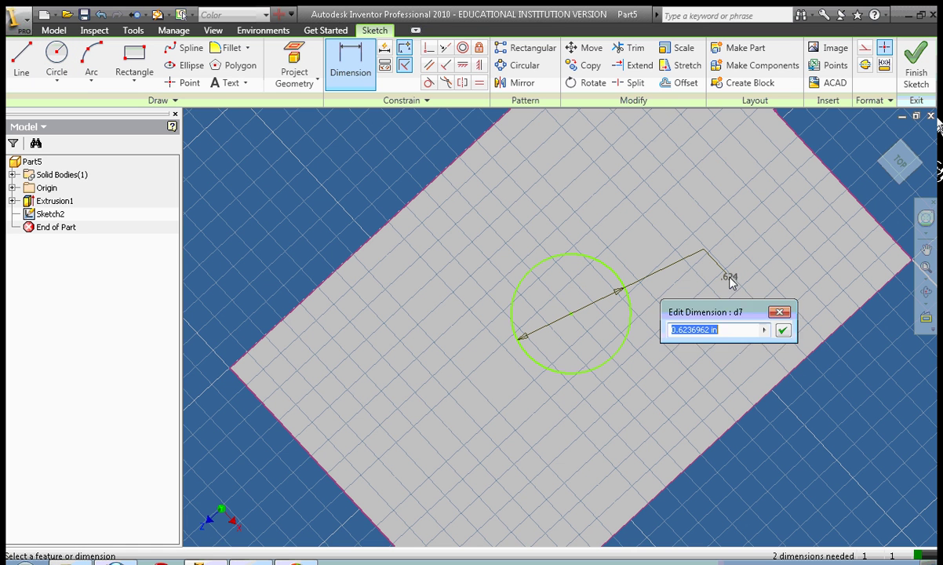
drag(710, 330, 697, 330)
double_click(695, 331)
text(1)
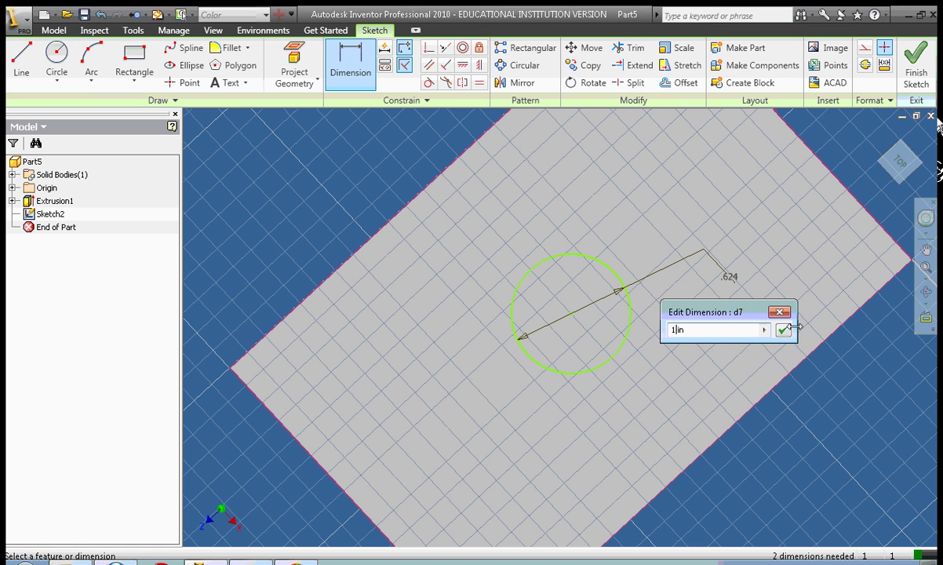
click(782, 330)
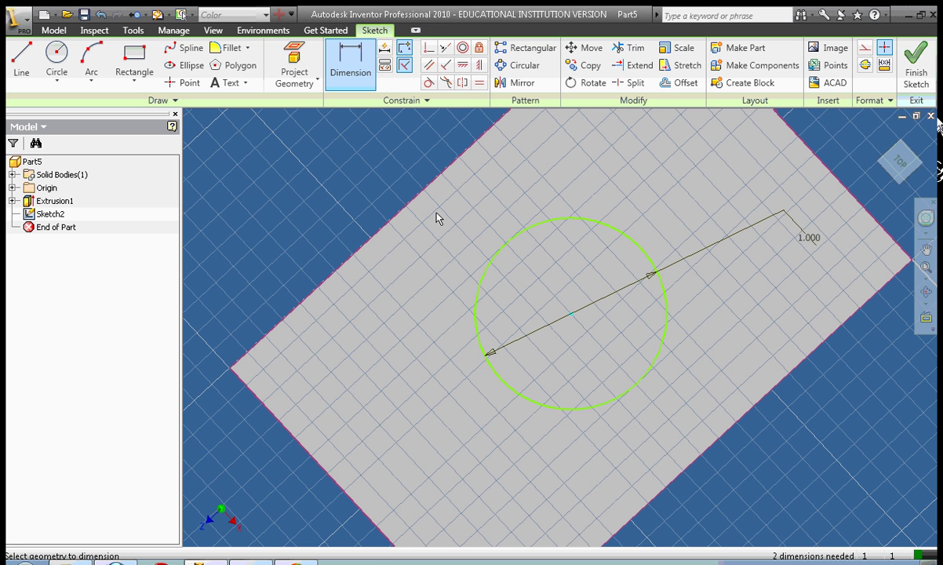
Position the circle 1.000 in and 1.500 in from the two upper face edges
click(431, 188)
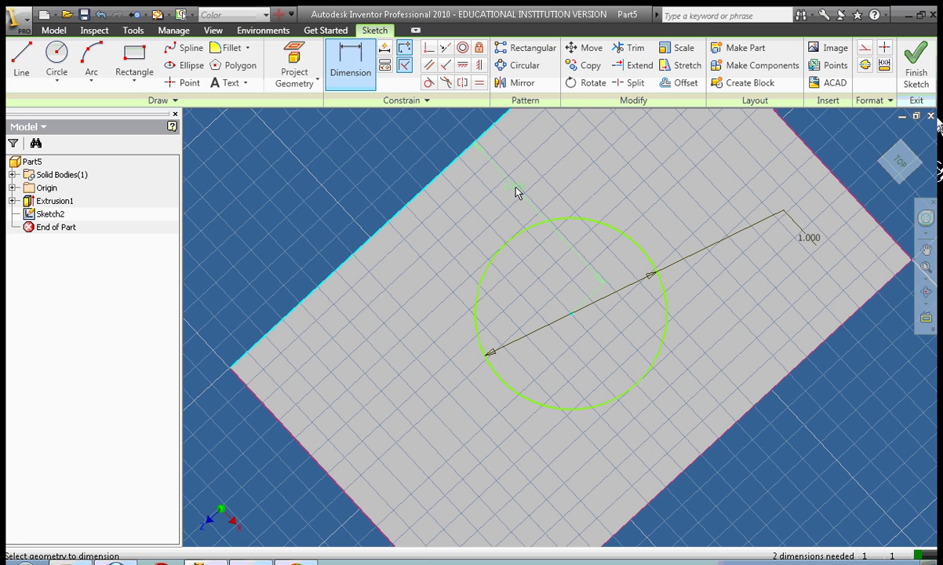
click(481, 219)
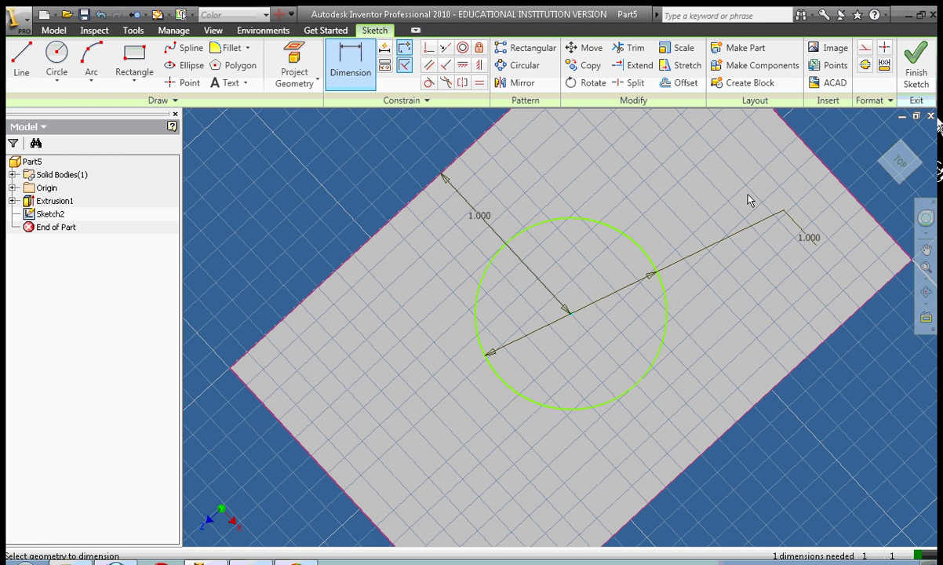
click(806, 147)
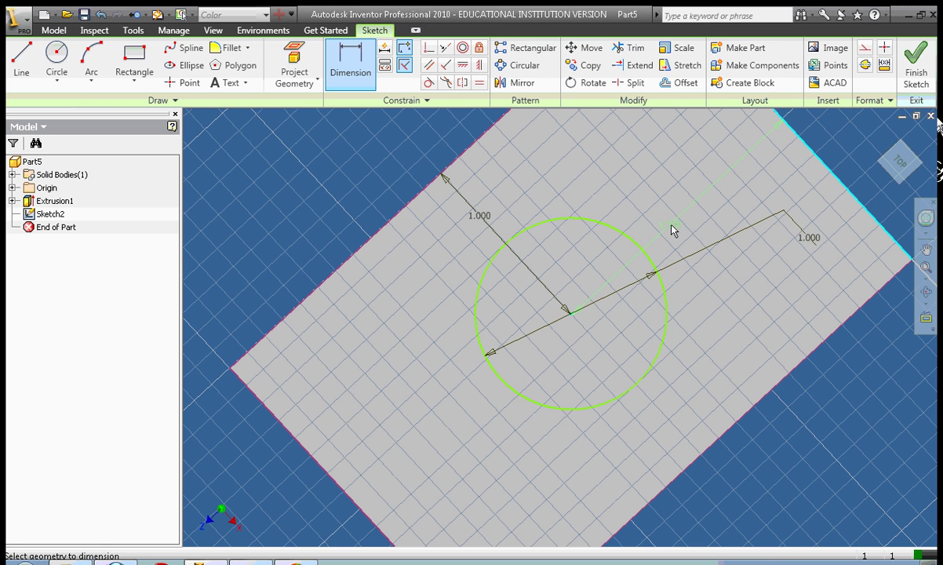
click(672, 230)
right_click(705, 287)
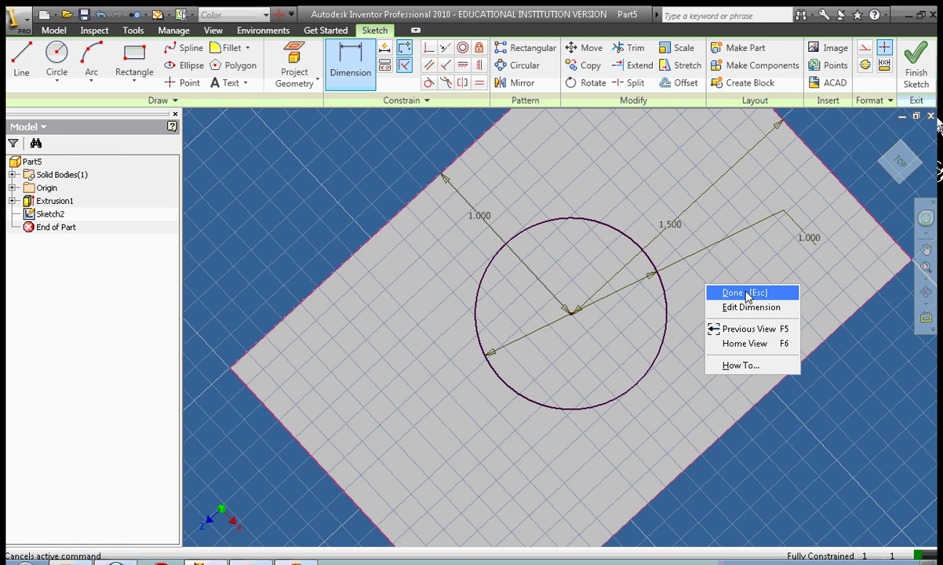
click(745, 293)
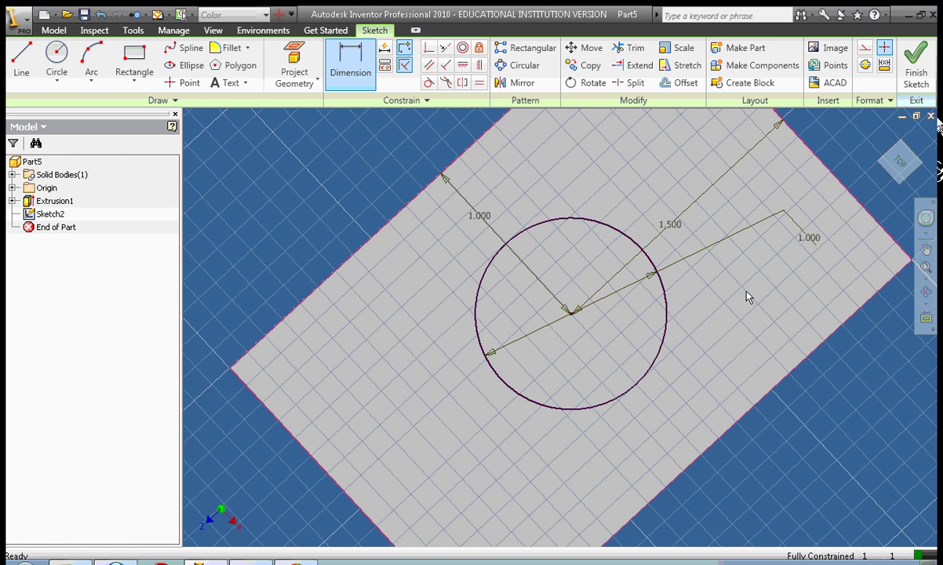
Finish Sketch2 and set up an Extrude cutting the circle in the reversed direction
right_click(543, 188)
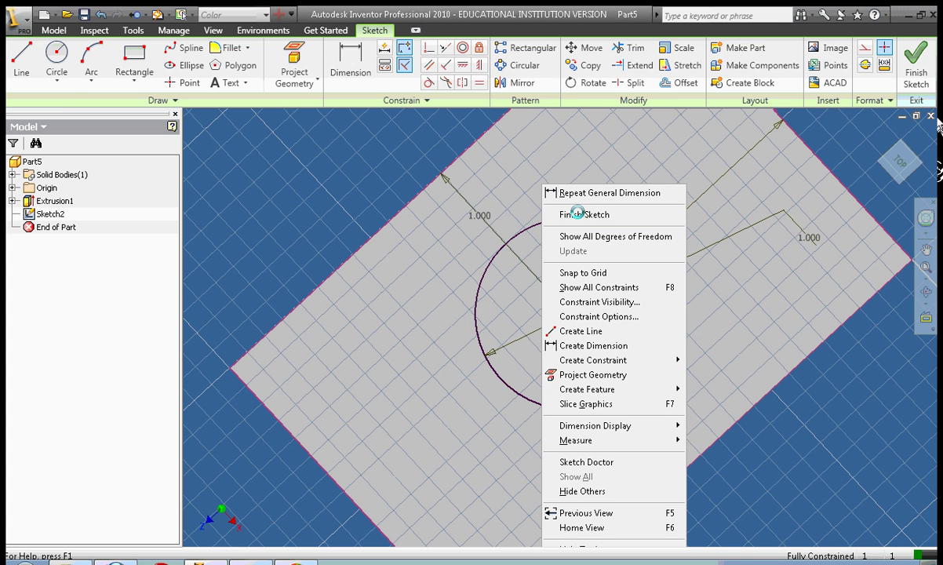
click(575, 214)
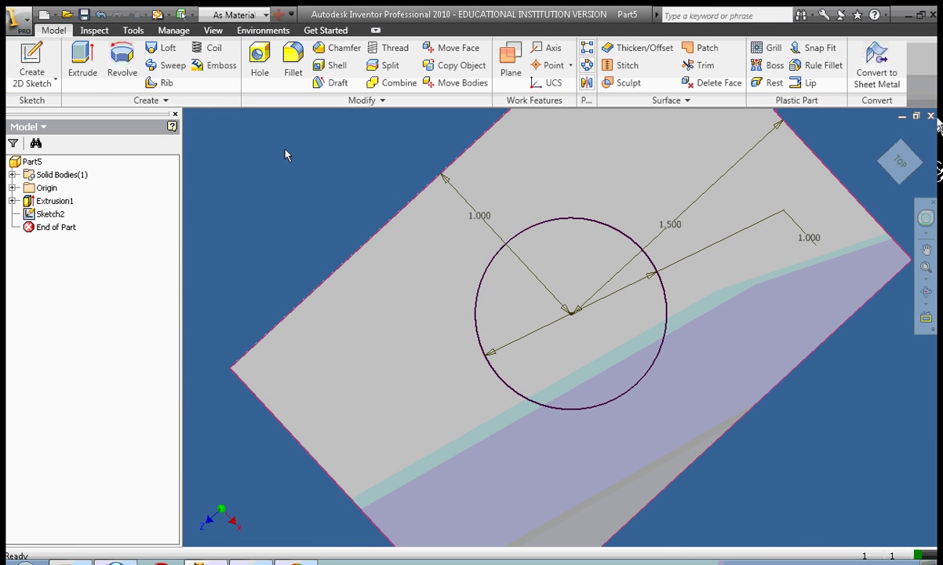
click(83, 68)
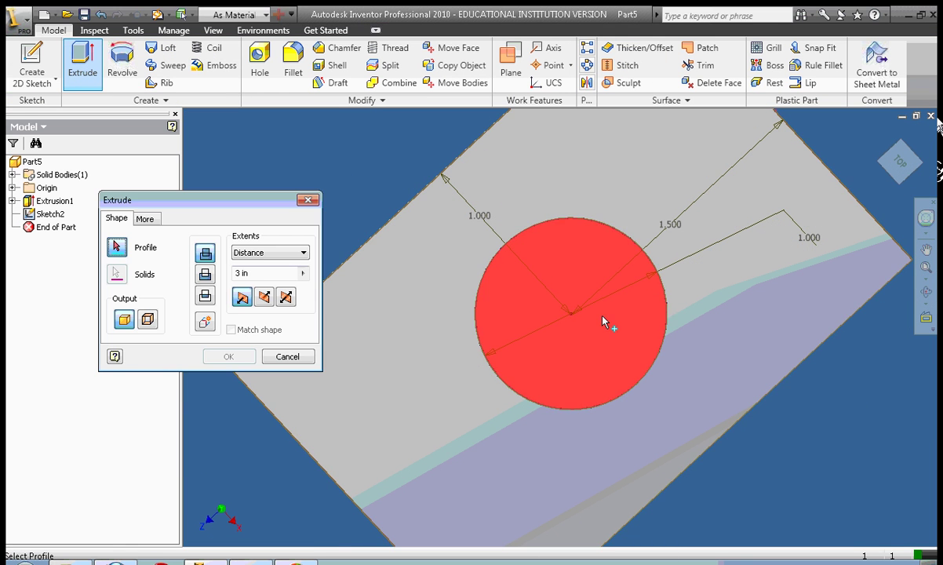
click(604, 334)
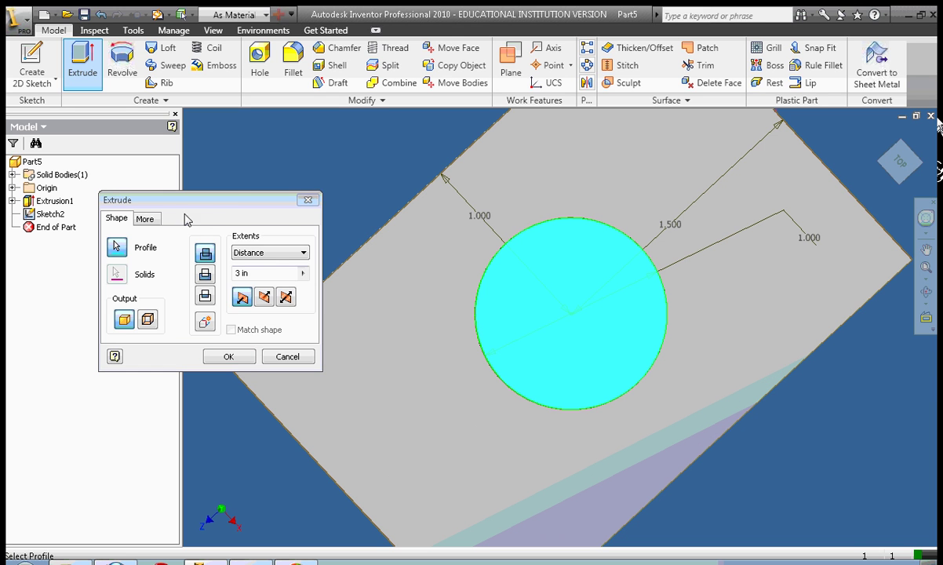
drag(232, 202, 211, 179)
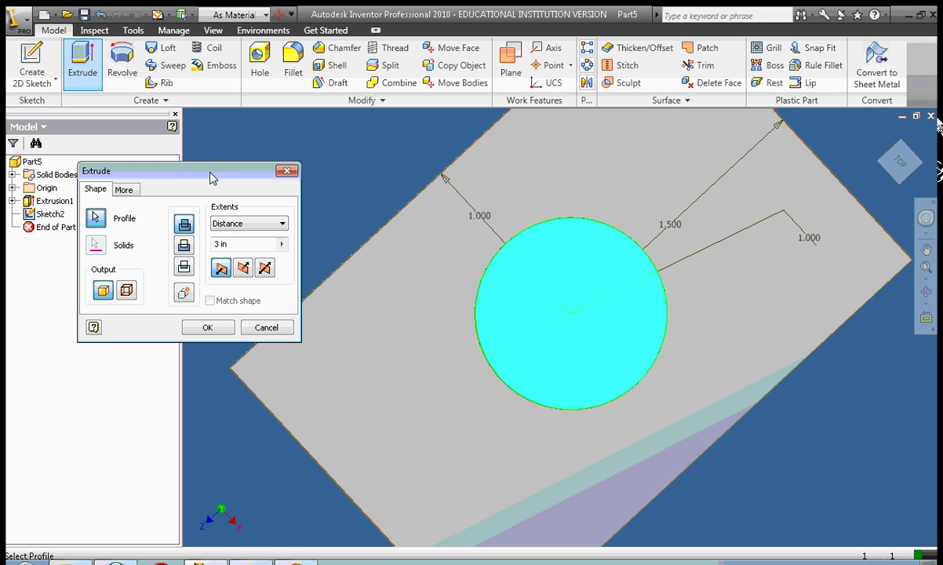
click(185, 247)
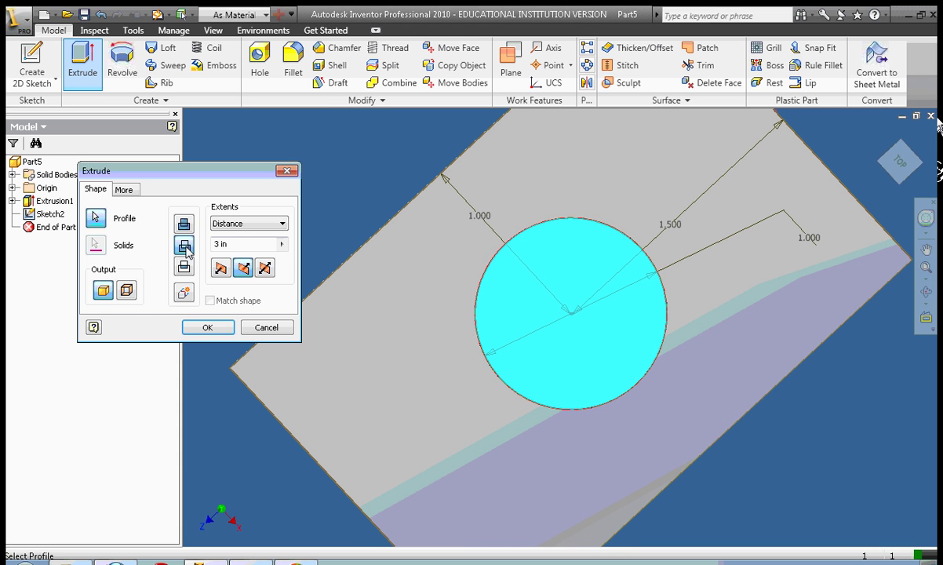
click(242, 268)
mouse_move(508, 308)
shift+middle_down()
mouse_move(853, 120)
mouse_move(804, 125)
mouse_move(736, 162)
mouse_move(737, 139)
mouse_move(815, 118)
mouse_move(354, 323)
shift+middle_up()
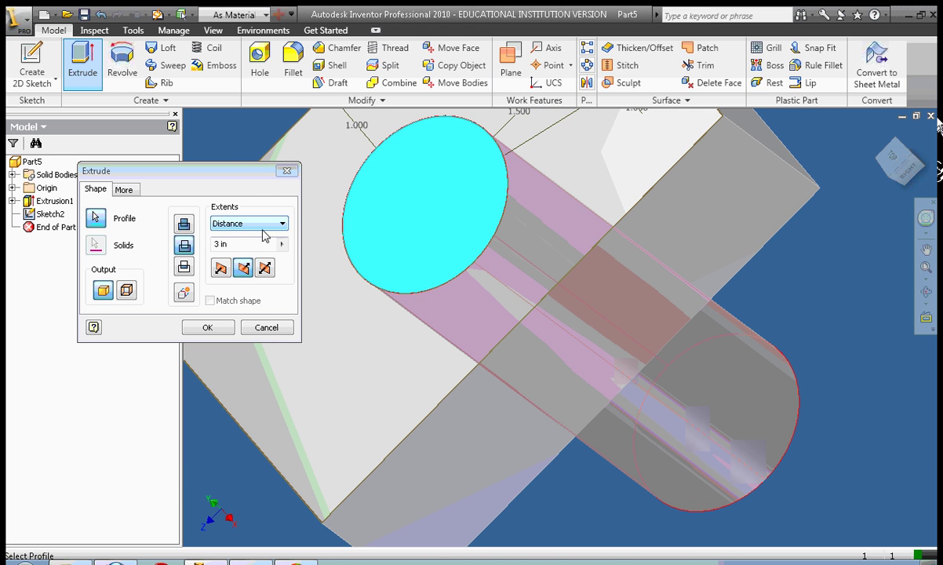
Try a Through All cut, then return to a 3 in distance running one direction
click(269, 225)
click(269, 234)
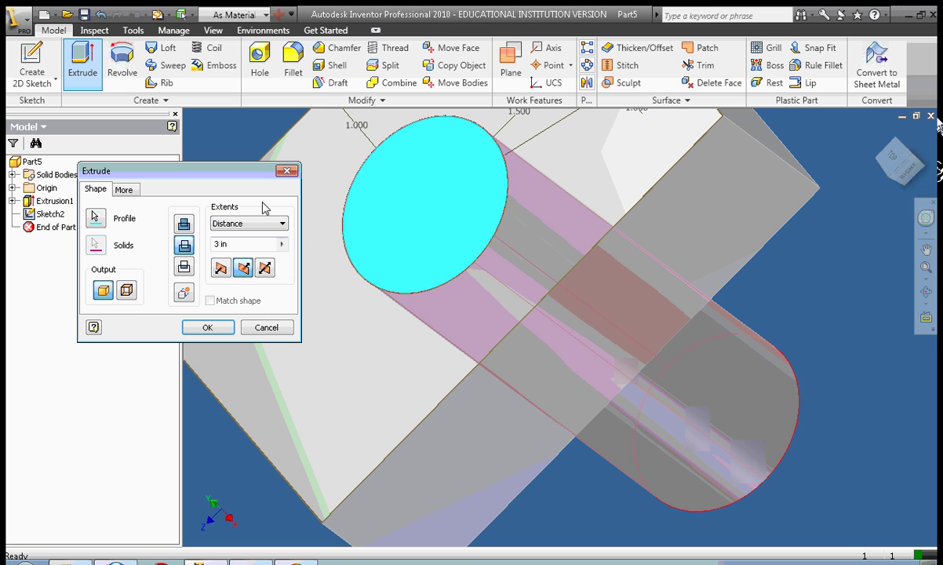
click(259, 224)
click(256, 276)
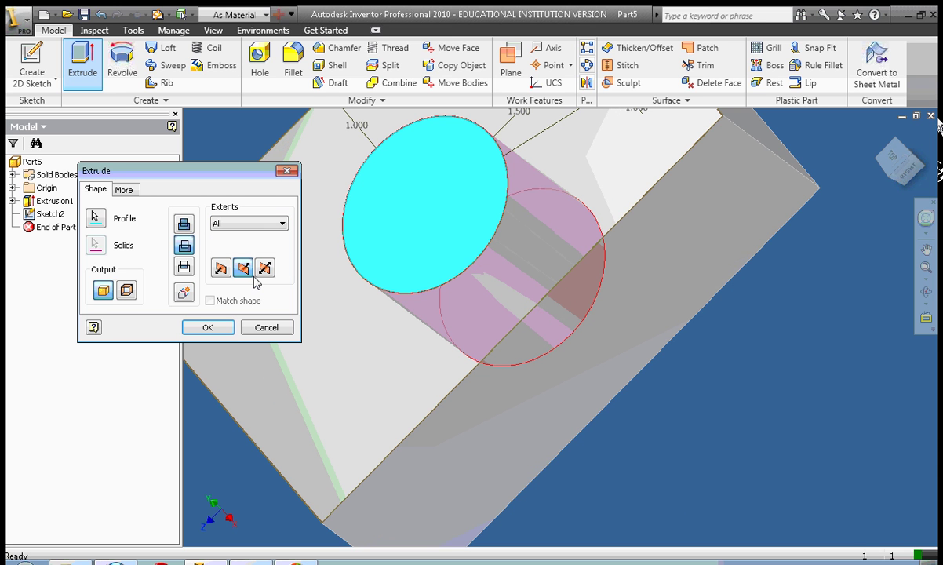
mouse_move(256, 281)
shift+middle_down()
mouse_move(786, 541)
mouse_move(868, 167)
shift+middle_up()
click(259, 224)
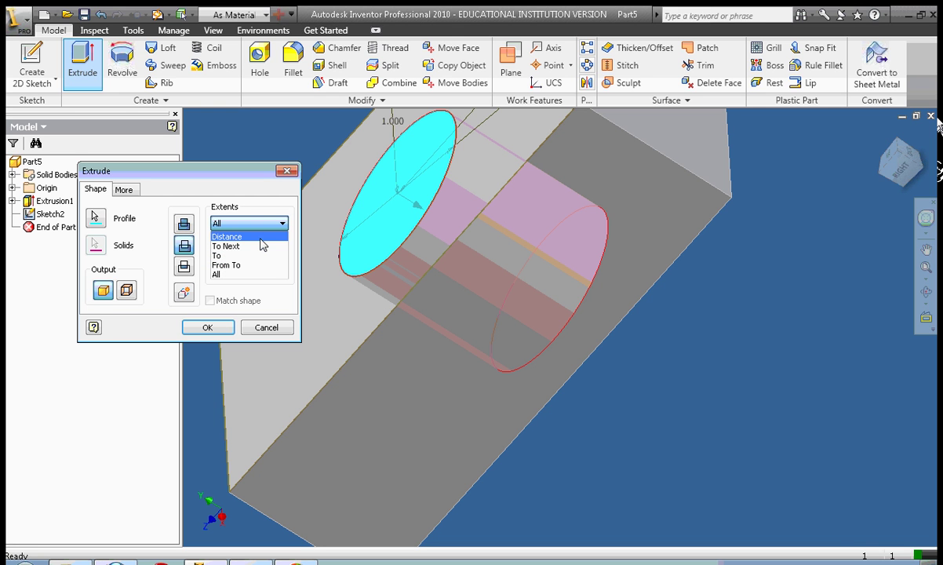
click(236, 237)
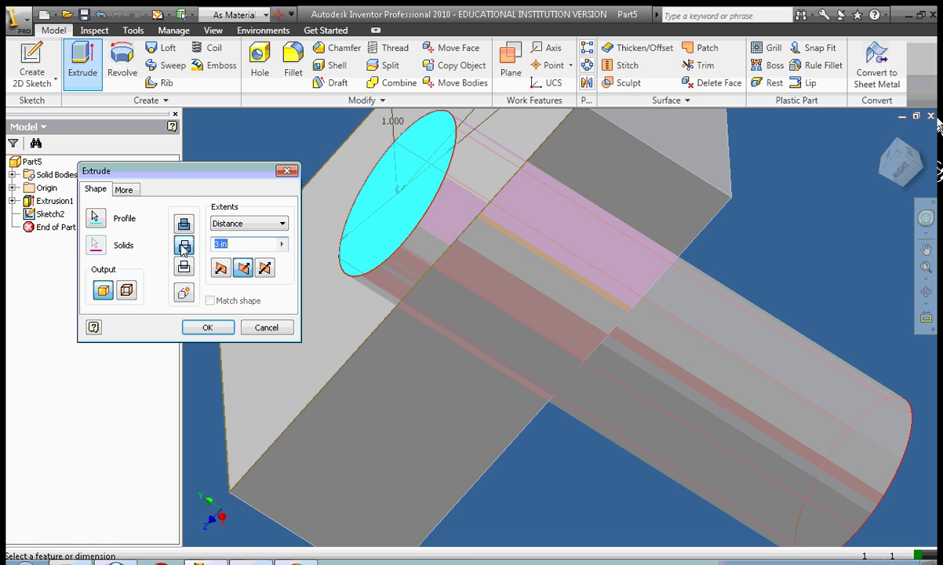
click(220, 266)
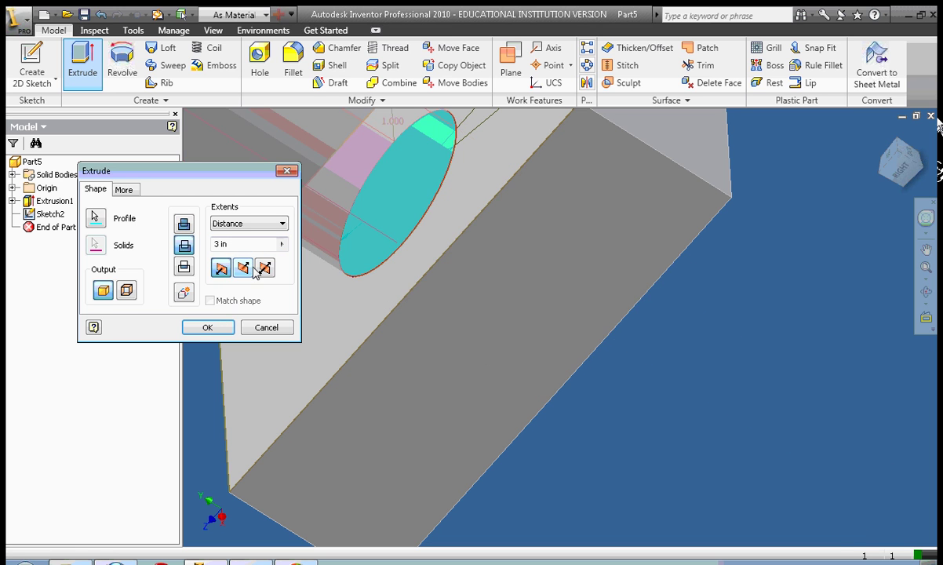
click(241, 269)
click(266, 268)
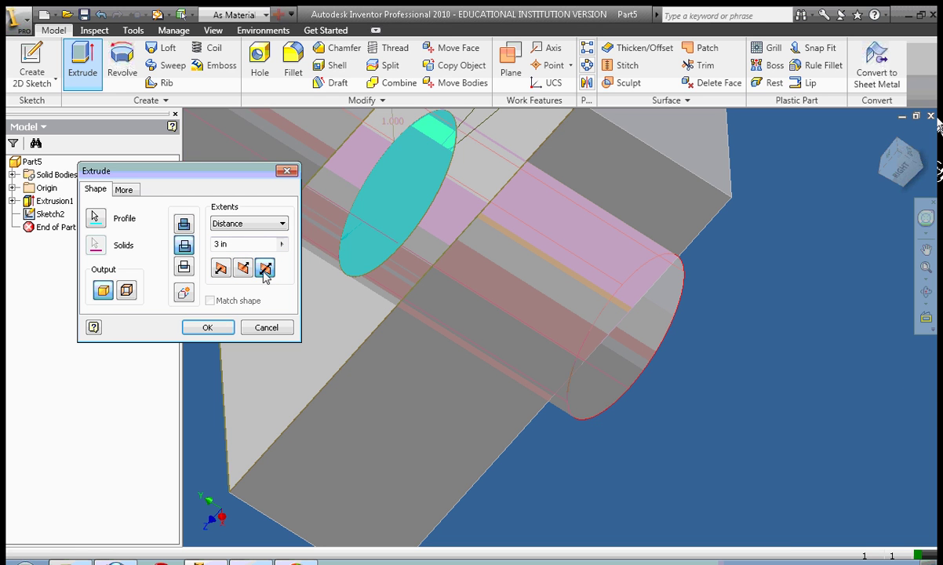
click(244, 270)
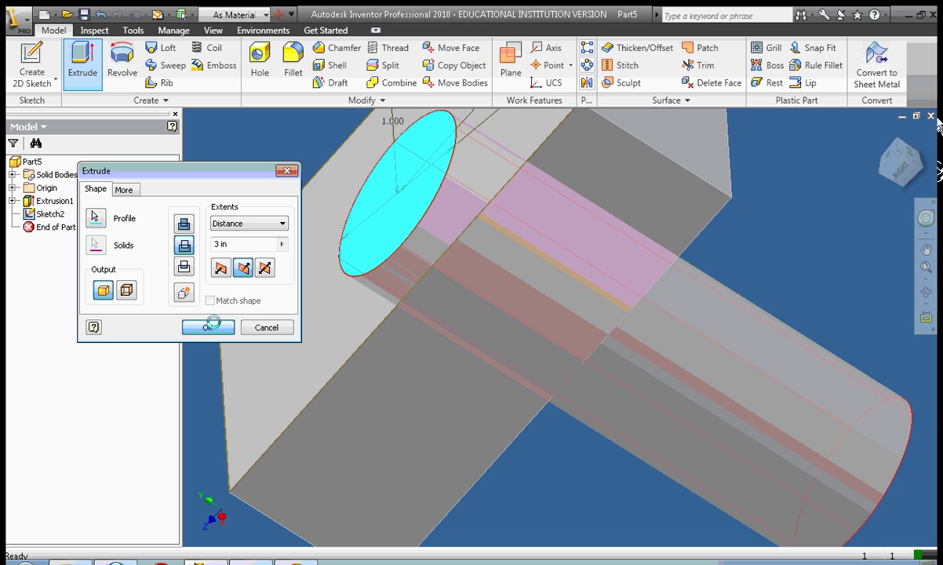
Apply the hole cut as Extrusion2 and start Sketch3 on the block's side face
click(208, 327)
drag(936, 201, 715, 526)
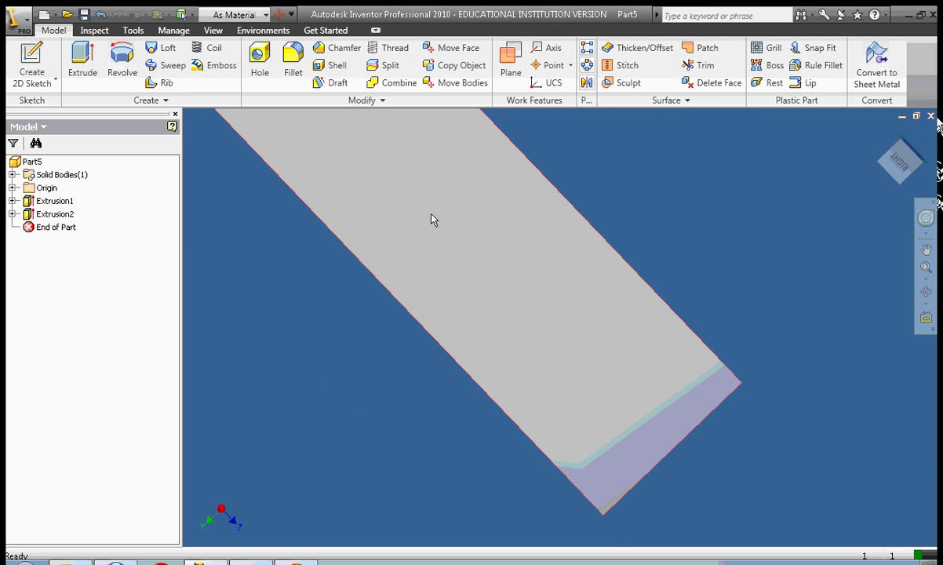
right_click(465, 244)
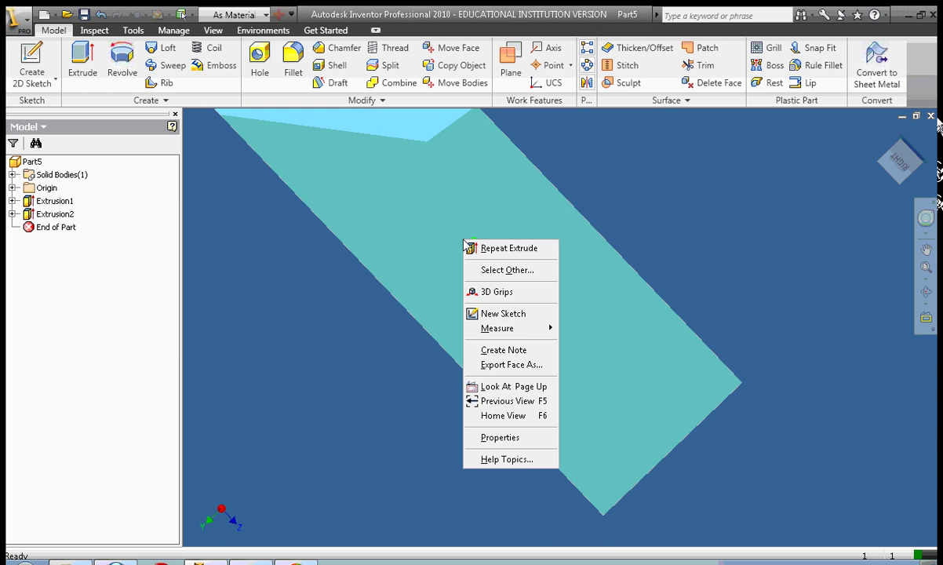
click(518, 314)
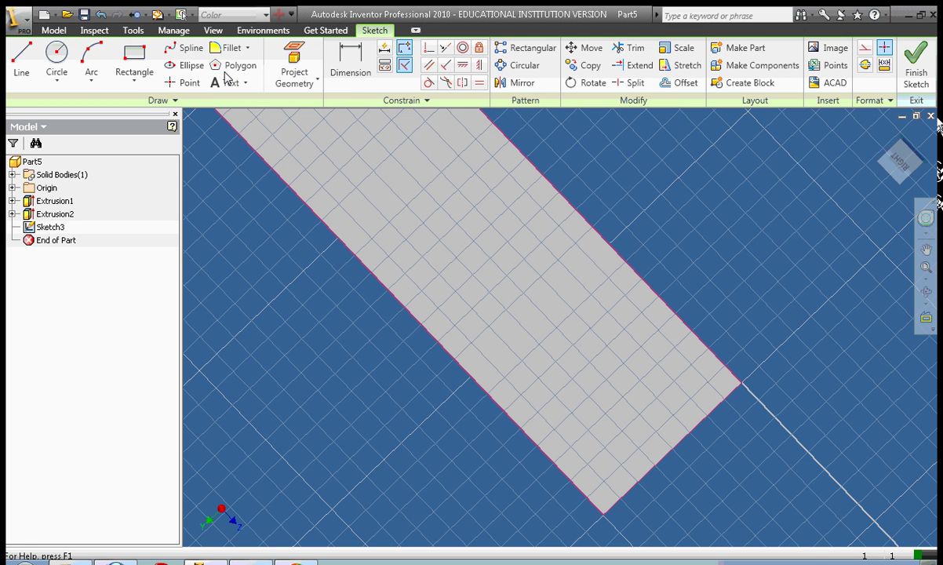
click(184, 82)
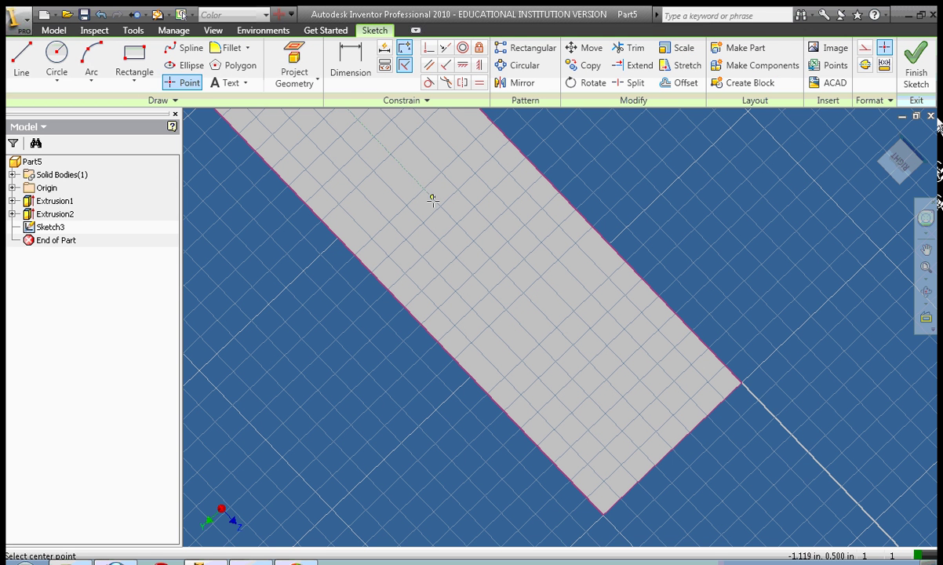
Place the side-hole point and fix it .500 in and 1.000 in from two face edges
click(398, 163)
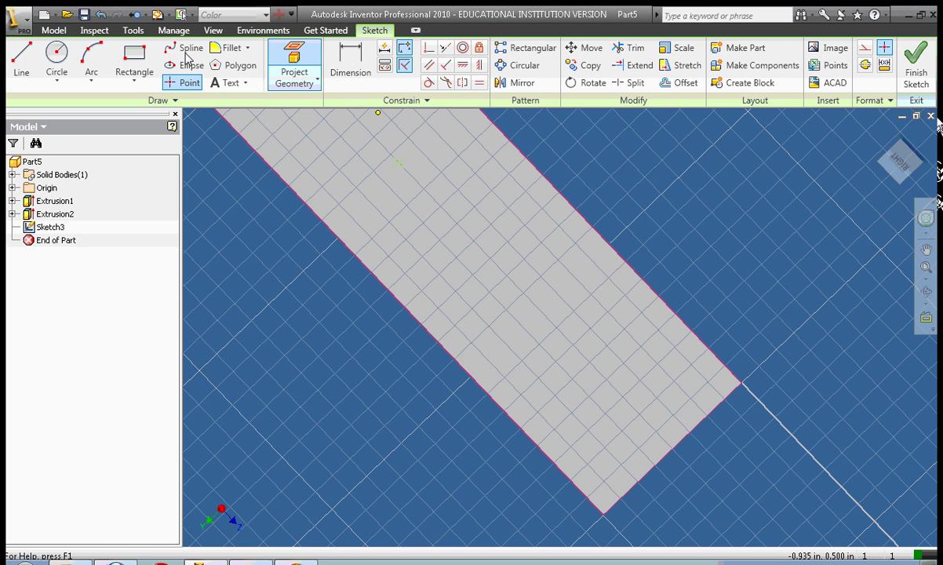
click(347, 72)
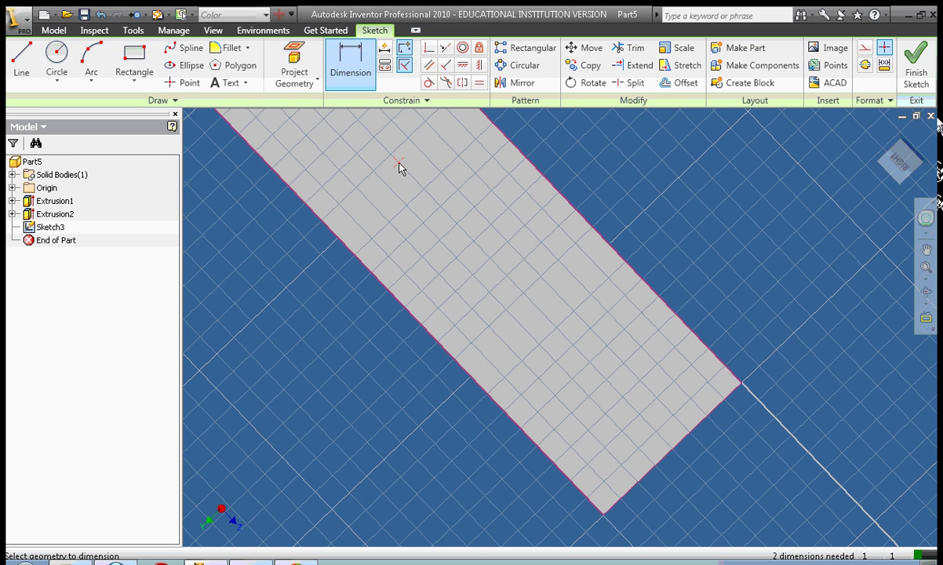
click(489, 124)
click(468, 163)
click(669, 451)
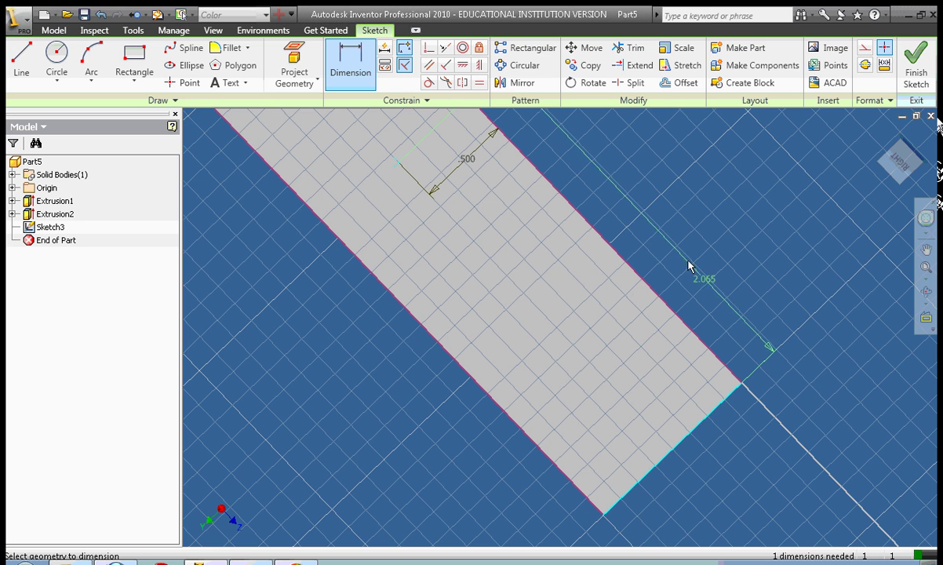
click(673, 235)
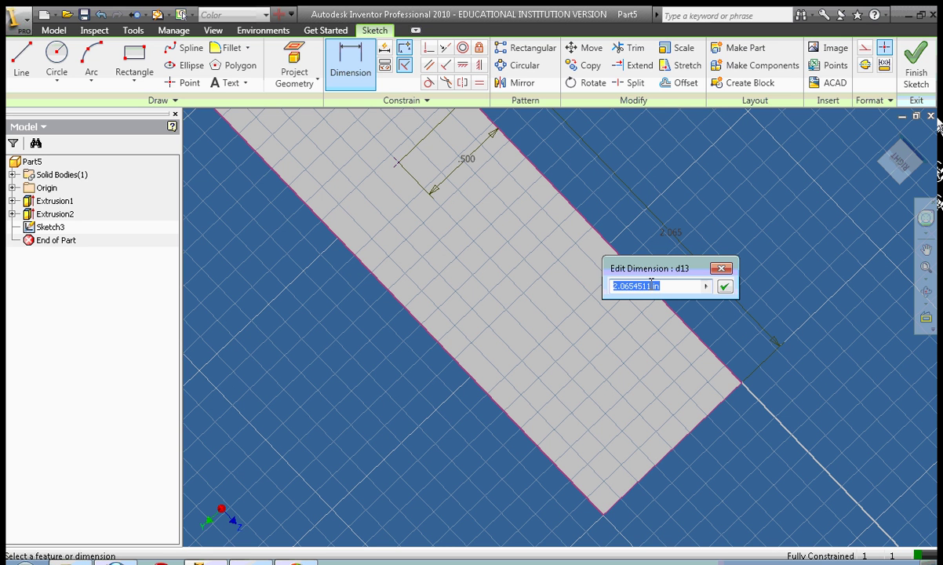
drag(651, 281, 594, 287)
text(4)
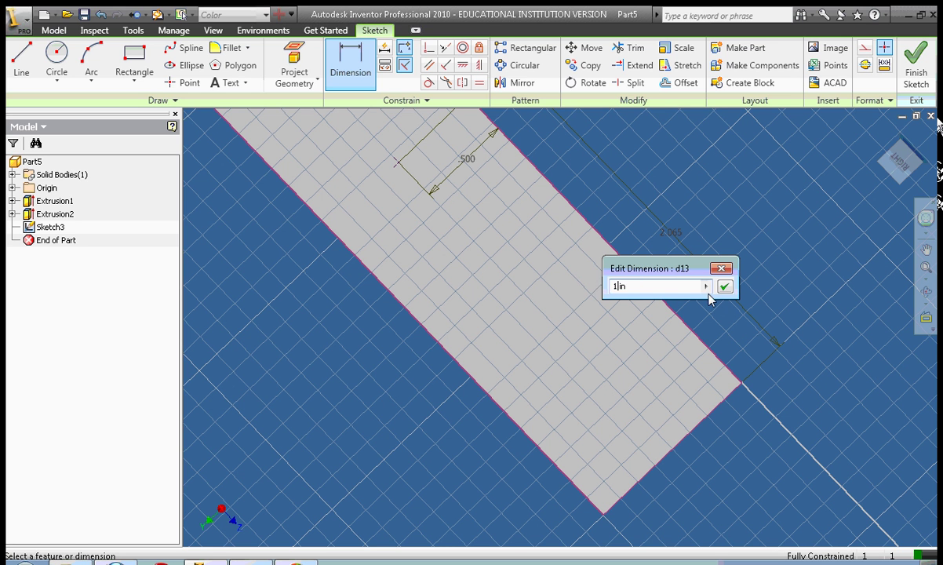
click(724, 287)
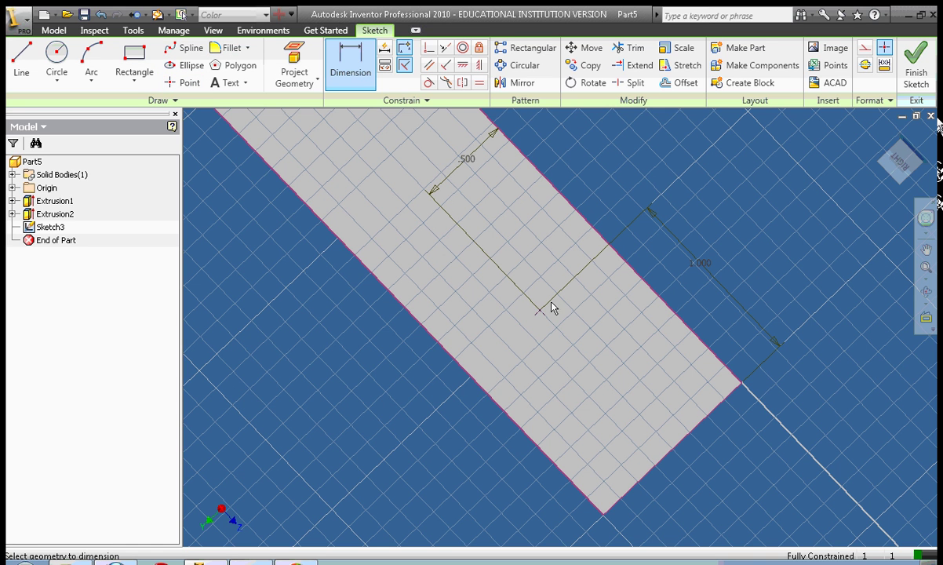
right_click(622, 168)
click(647, 177)
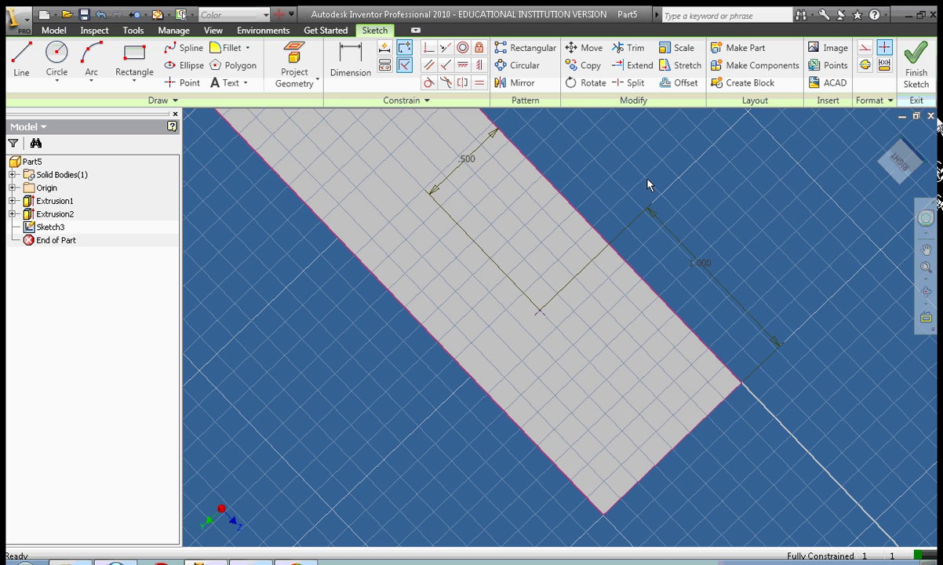
right_click(647, 184)
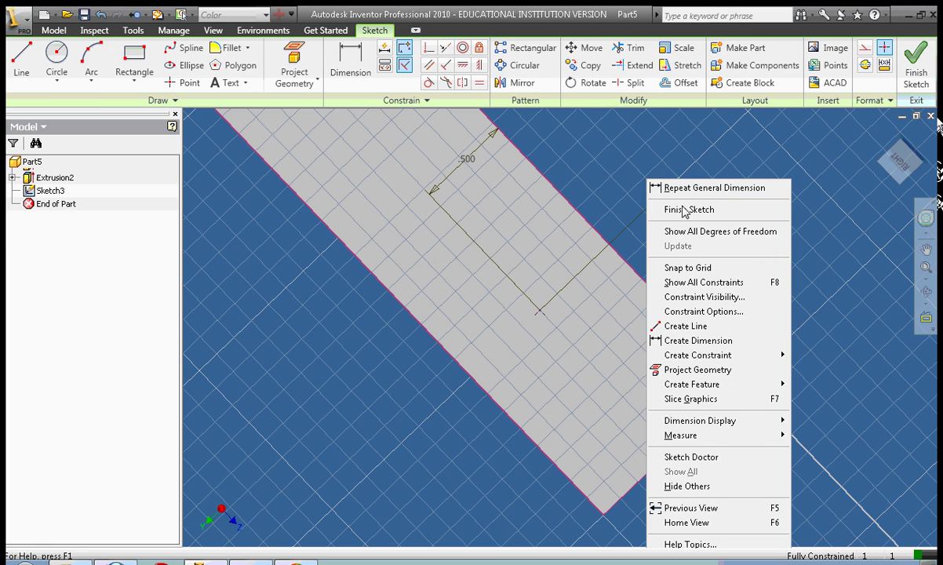
Finish the sketch and start a hole at its point, trying Counterbore before settling on Drill
click(684, 210)
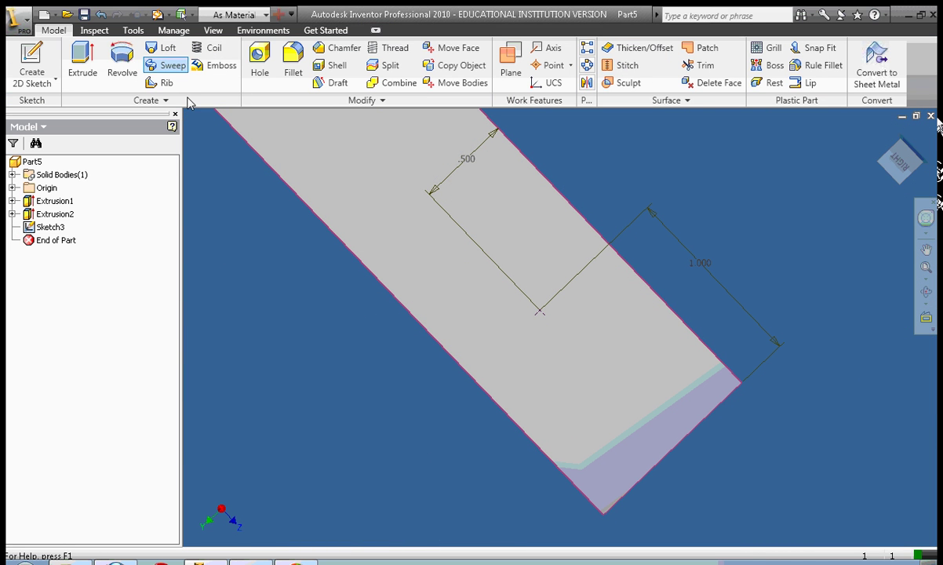
click(267, 73)
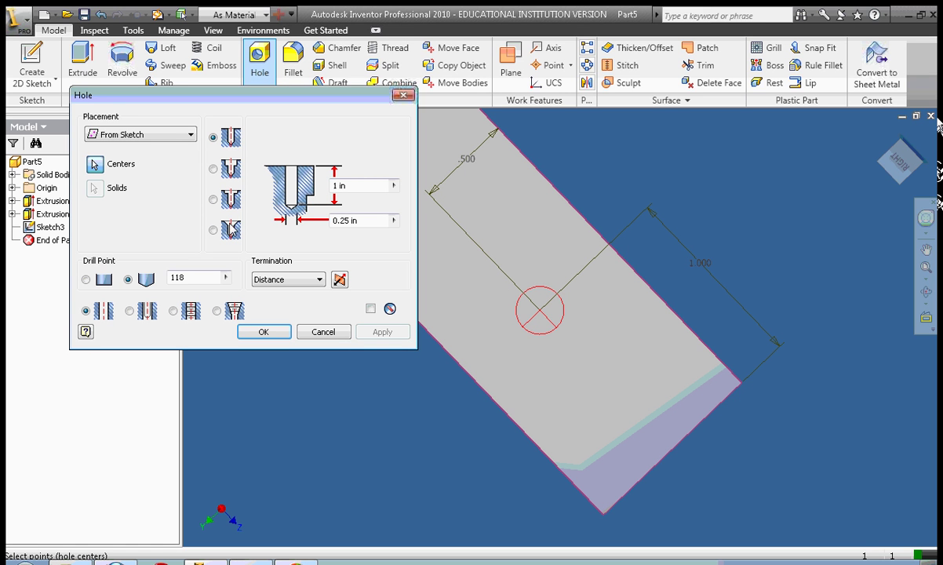
click(213, 169)
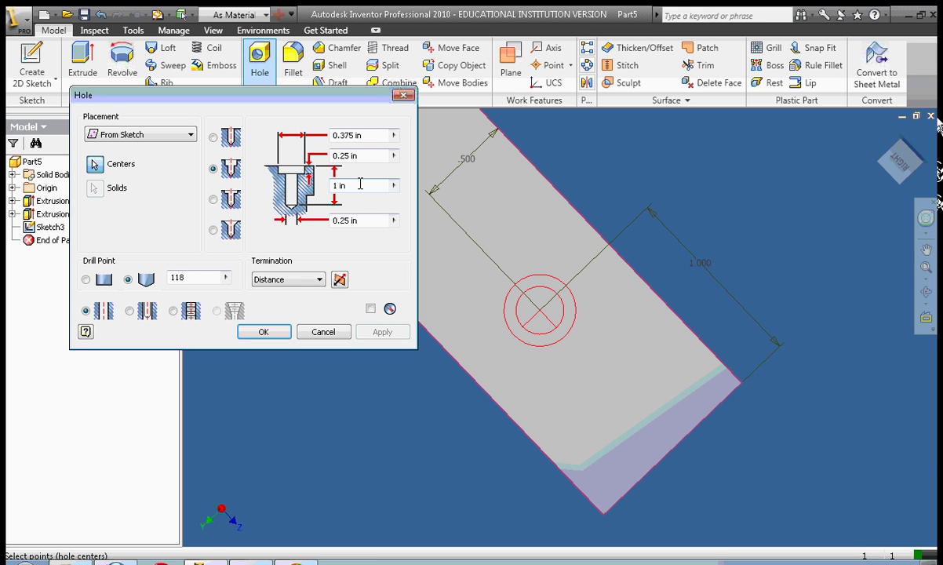
click(212, 137)
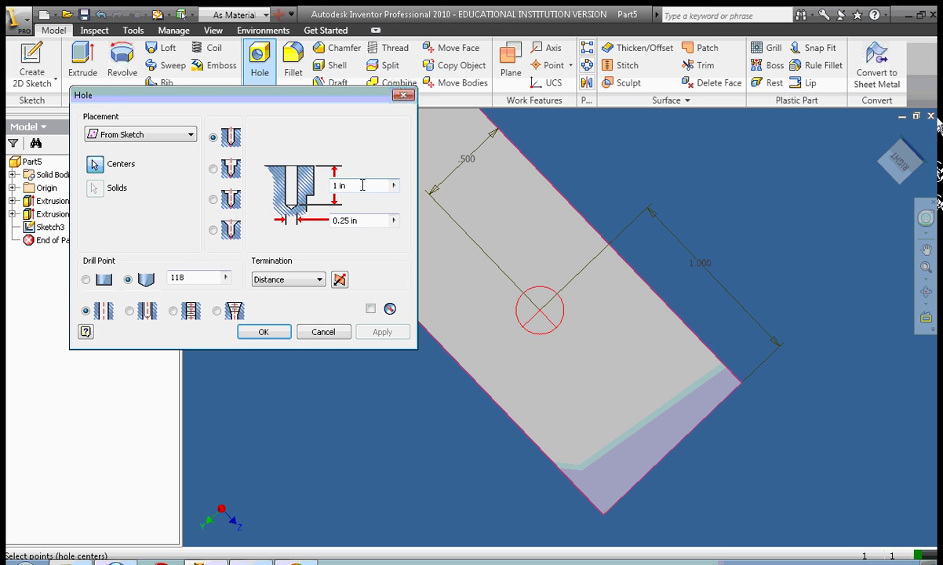
Set the drilled hole's termination to Through All and orbit to preview it
double_click(335, 185)
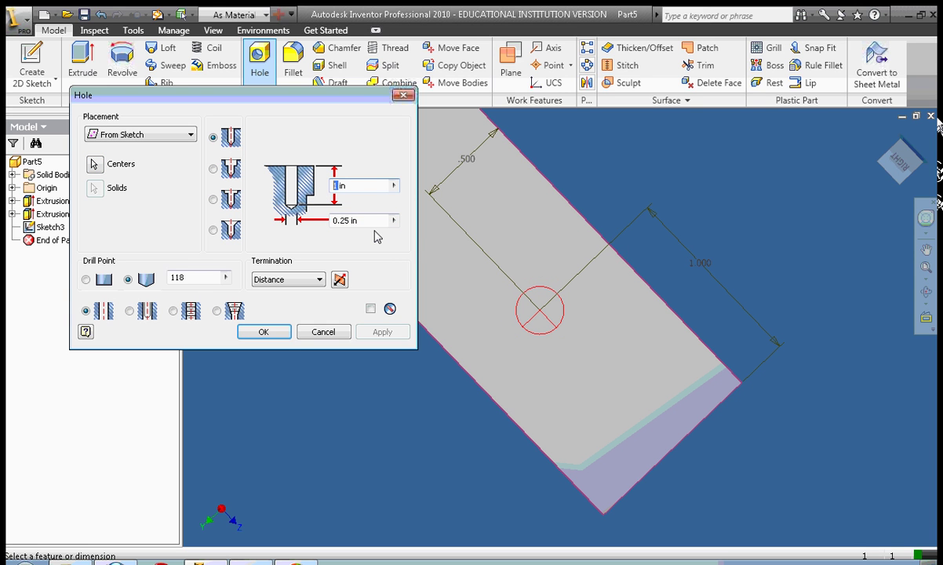
click(319, 284)
click(298, 302)
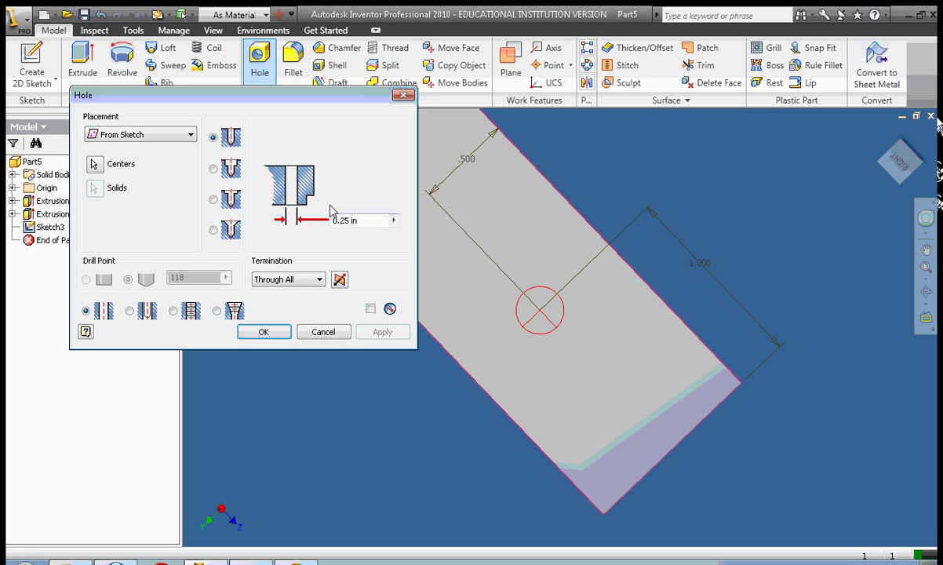
double_click(347, 222)
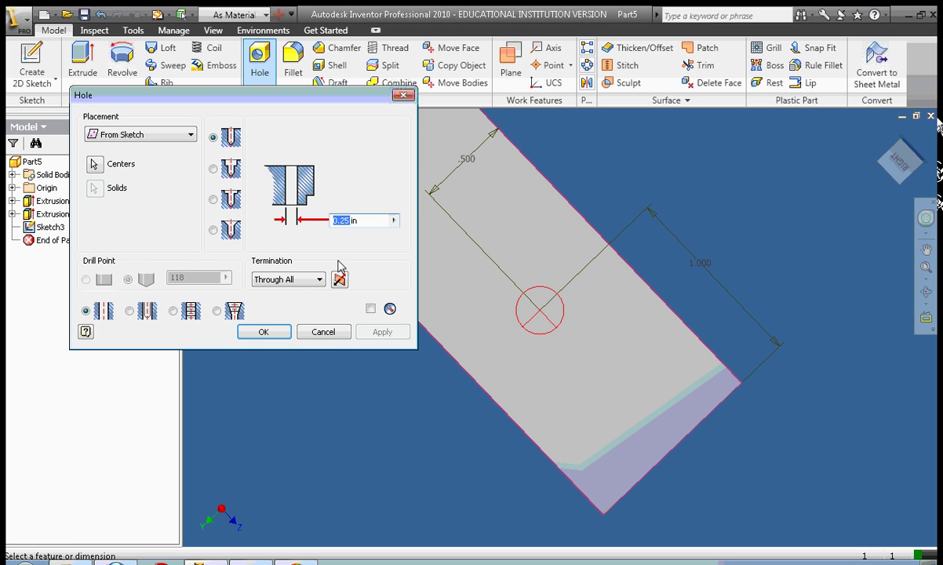
drag(898, 160, 752, 259)
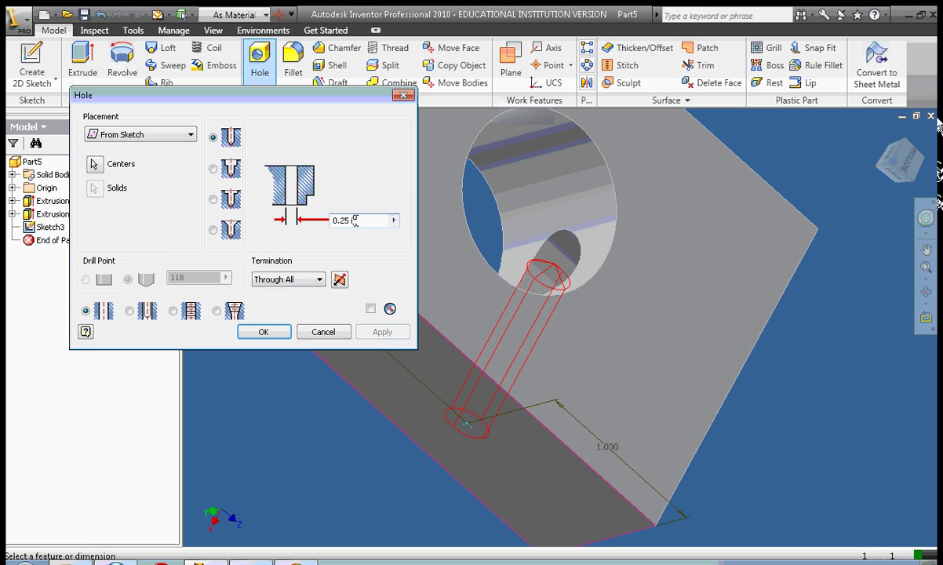
Change termination to Distance and create a 0.5 in diameter hole 3 in deep
click(292, 281)
click(309, 293)
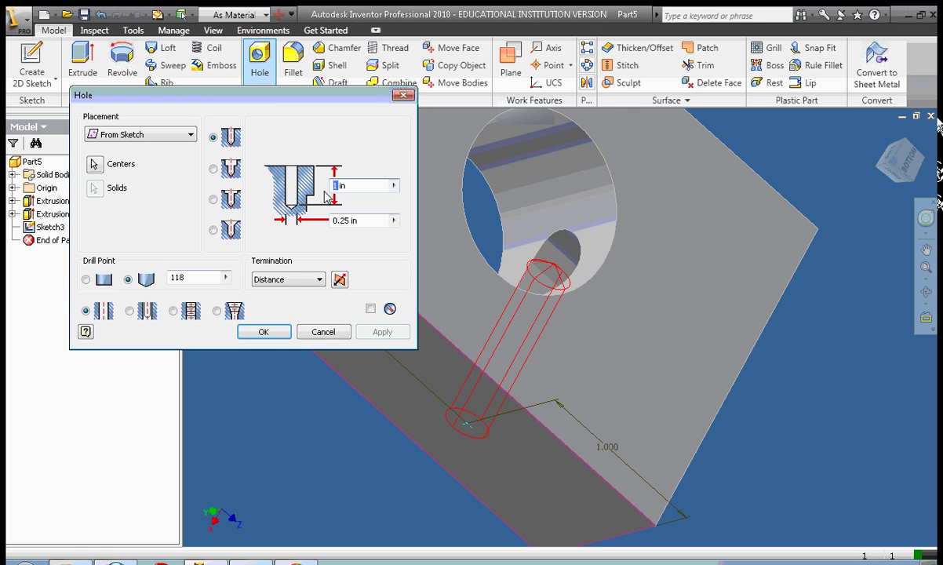
text(2)
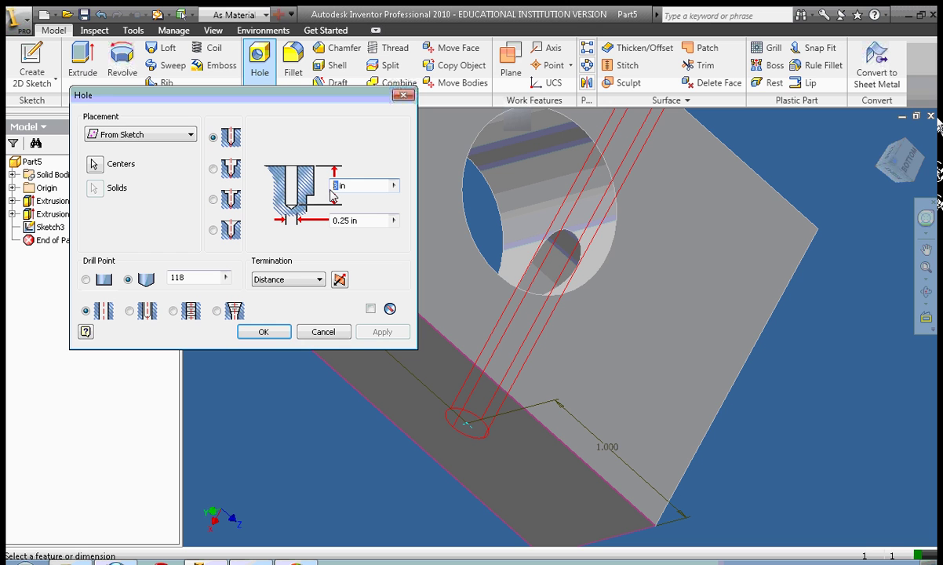
mouse_move(858, 146)
mouse_down()
mouse_move(866, 203)
mouse_move(439, 207)
mouse_up()
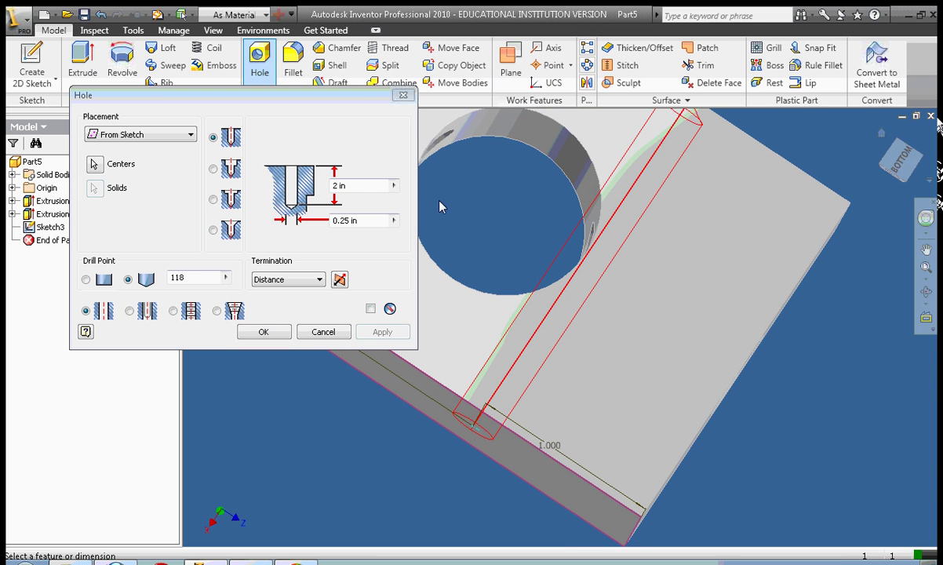
double_click(338, 188)
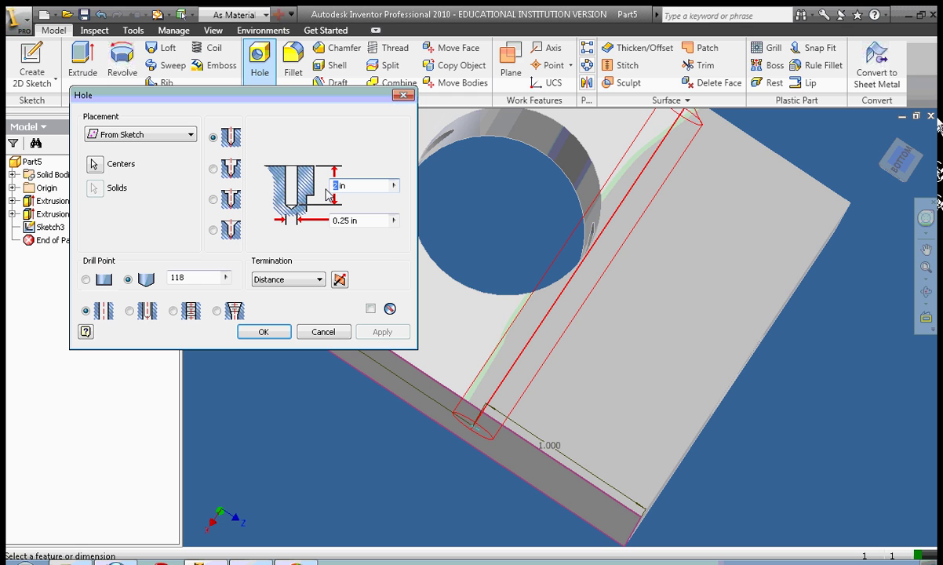
text(3)
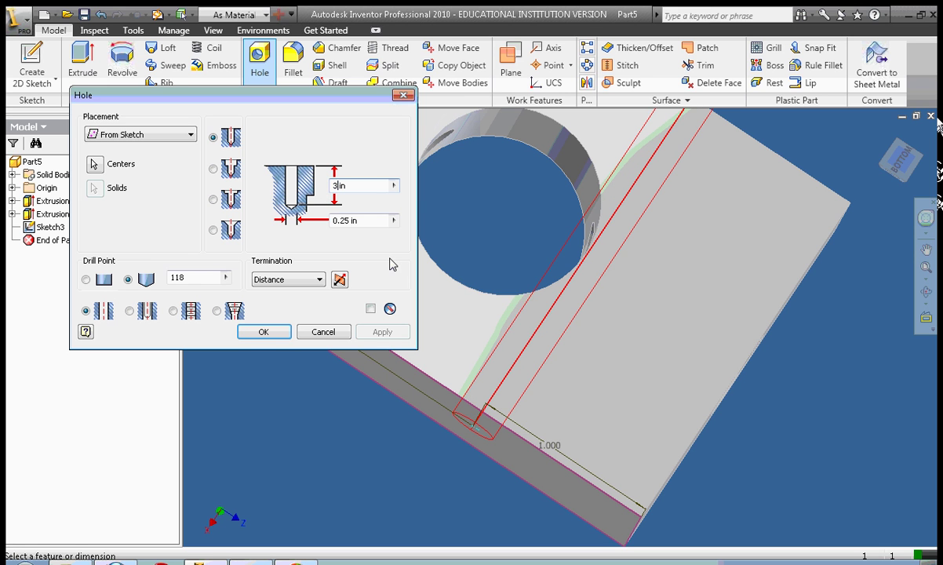
double_click(342, 221)
text(5)
click(276, 337)
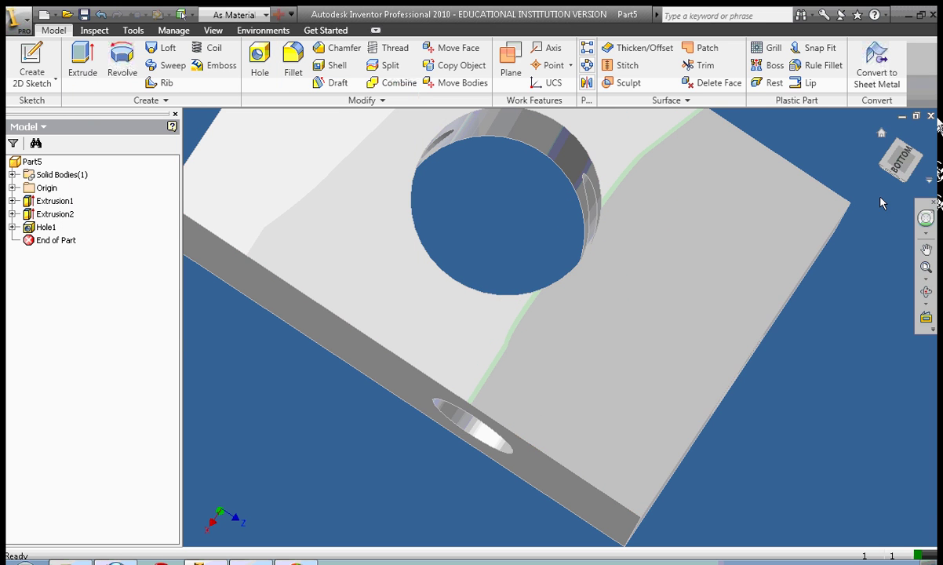
Switch the visual style to Hidden Edge and orbit the block to show both holes
mouse_move(880, 203)
shift+middle_down()
mouse_move(919, 502)
mouse_move(794, 533)
mouse_move(684, 164)
mouse_move(761, 175)
mouse_move(589, 242)
mouse_move(273, 126)
mouse_move(706, 196)
mouse_move(862, 180)
shift+middle_up()
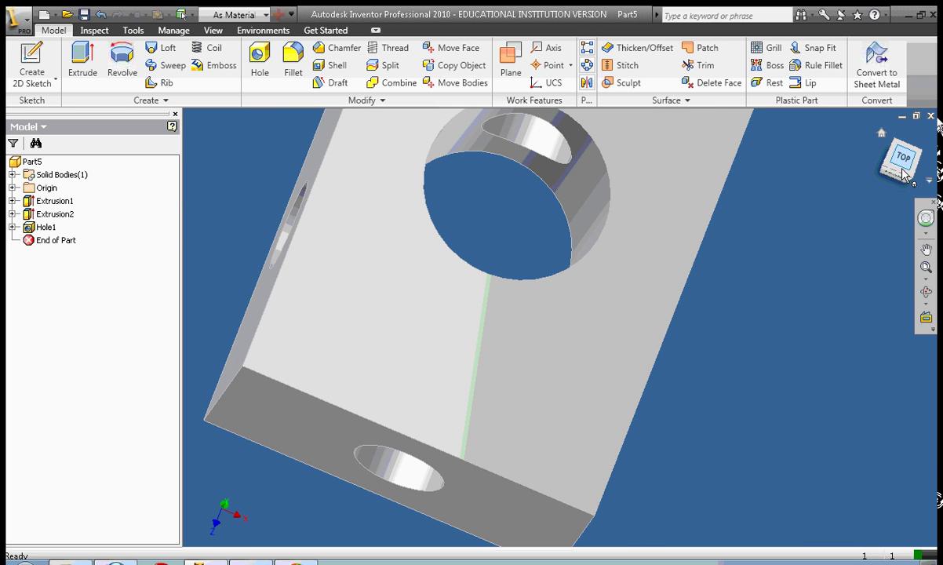
click(213, 31)
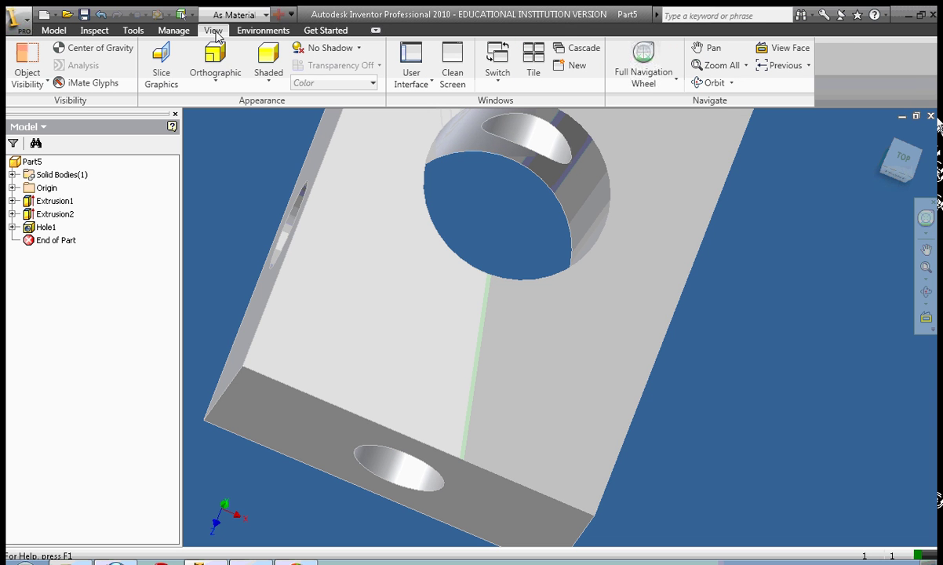
click(269, 75)
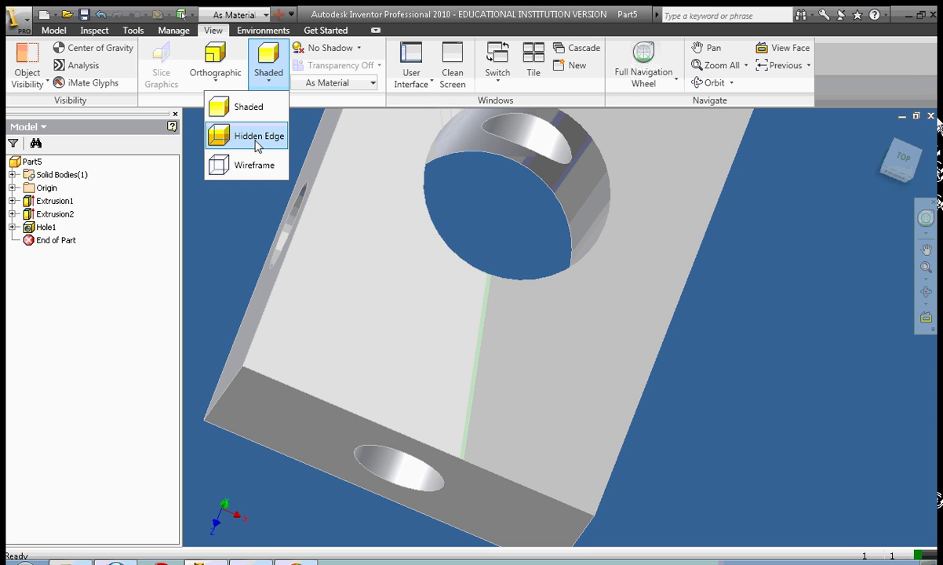
click(258, 138)
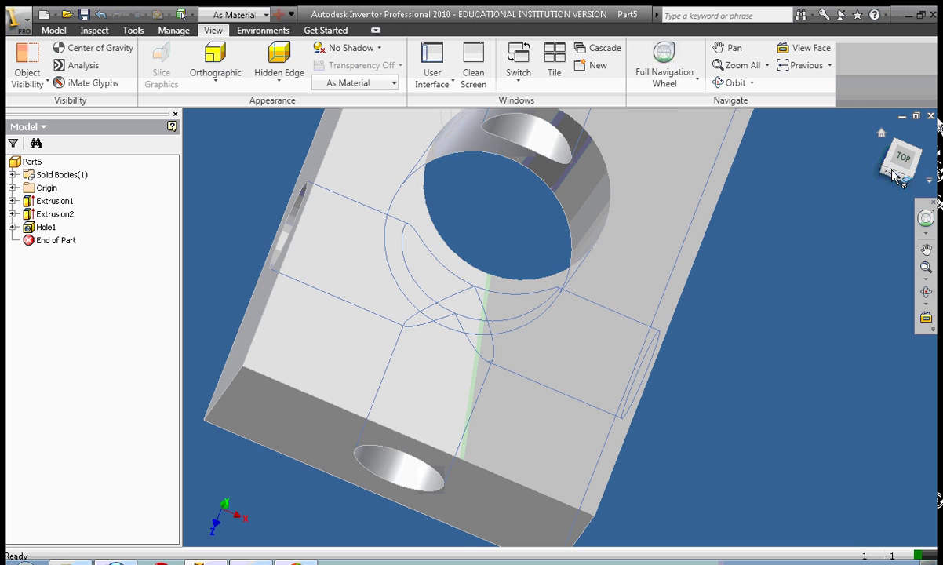
mouse_move(894, 174)
mouse_down()
mouse_move(811, 125)
mouse_move(686, 196)
mouse_move(704, 241)
mouse_move(613, 321)
mouse_move(585, 297)
mouse_move(598, 292)
mouse_up()
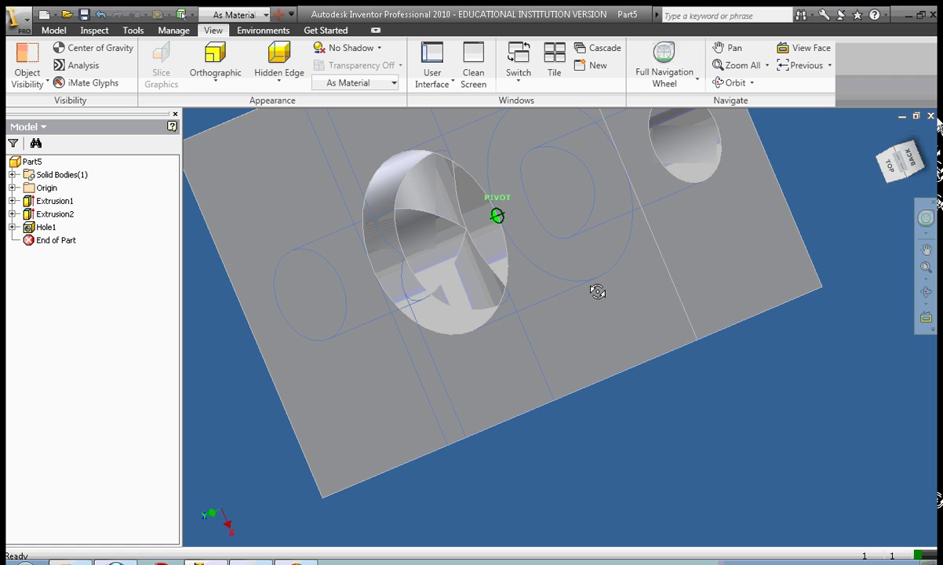
key(Escape)
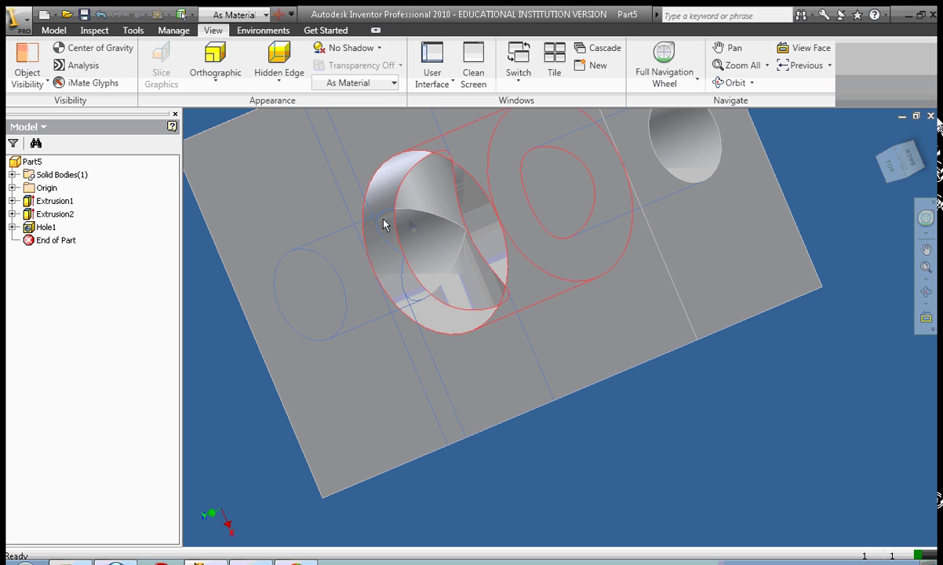
Save the part over the existing Hole .ipt file, confirming the replacement
click(84, 16)
click(484, 306)
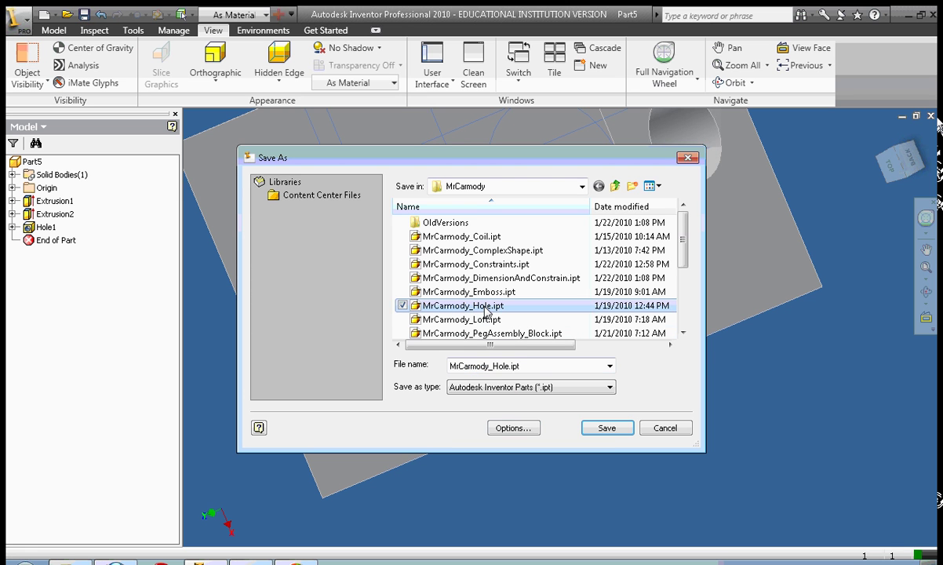
click(606, 428)
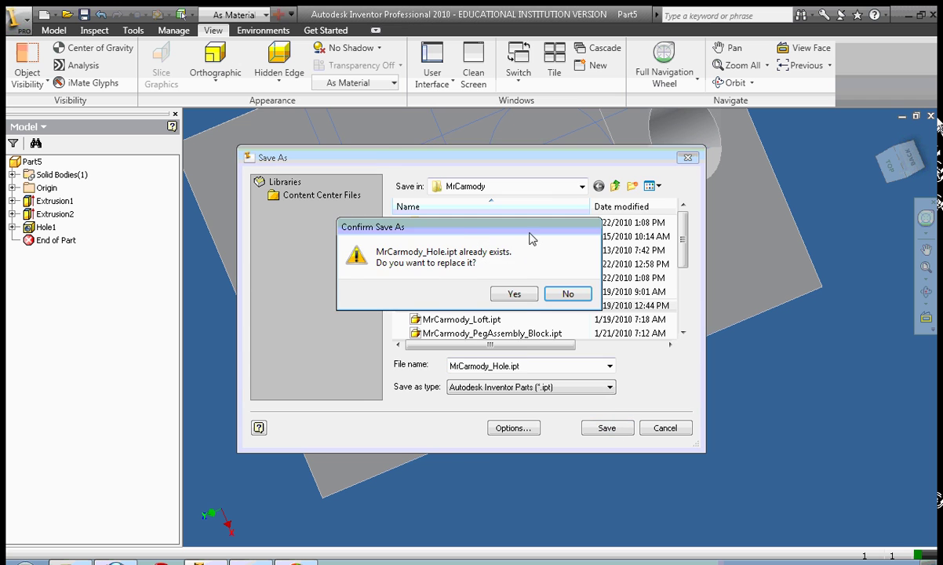
click(521, 294)
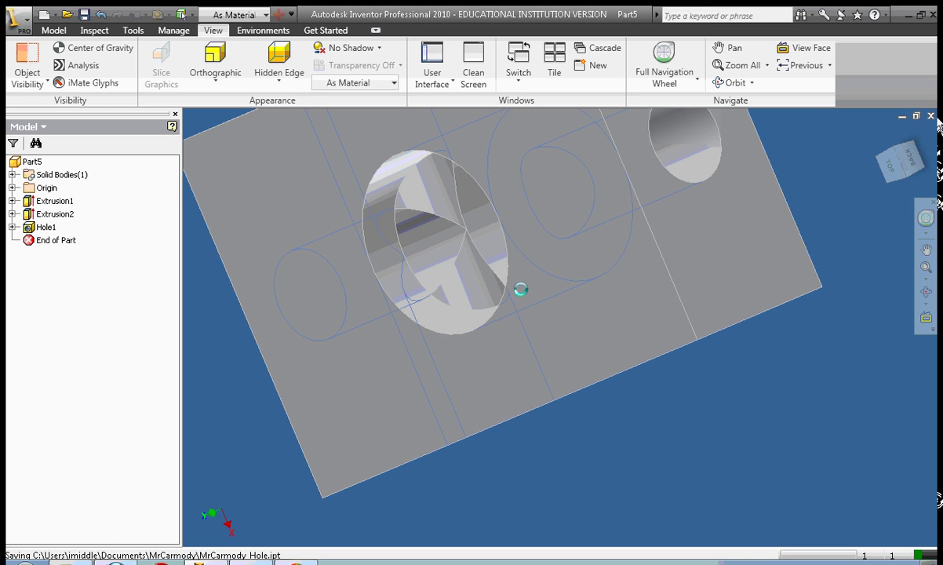